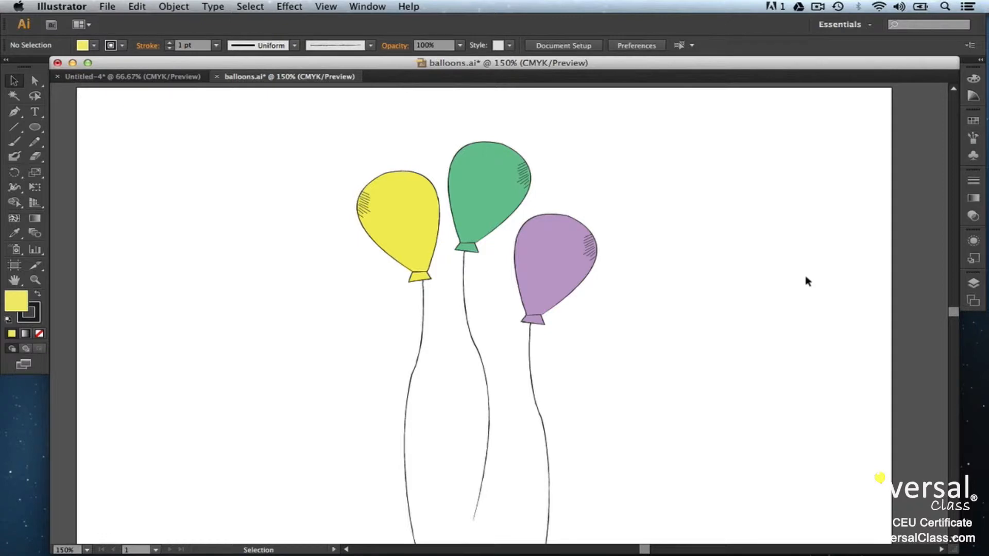
# Step: Zoom in closely on the green balloon's outline to examine its edge
pyautogui.press('super+equal')
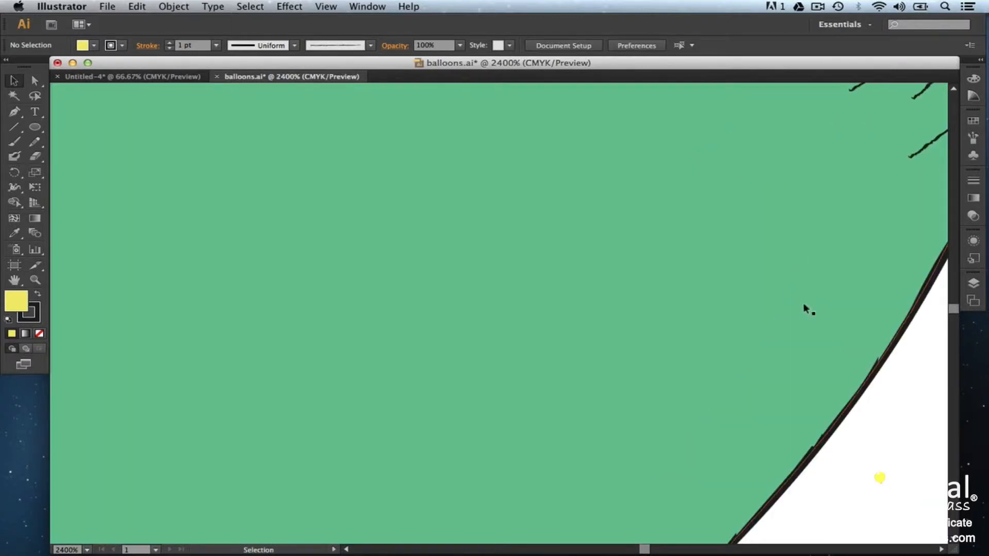
pyautogui.hscroll(4, 802, 303)
pyautogui.scroll(4, 754, 320)
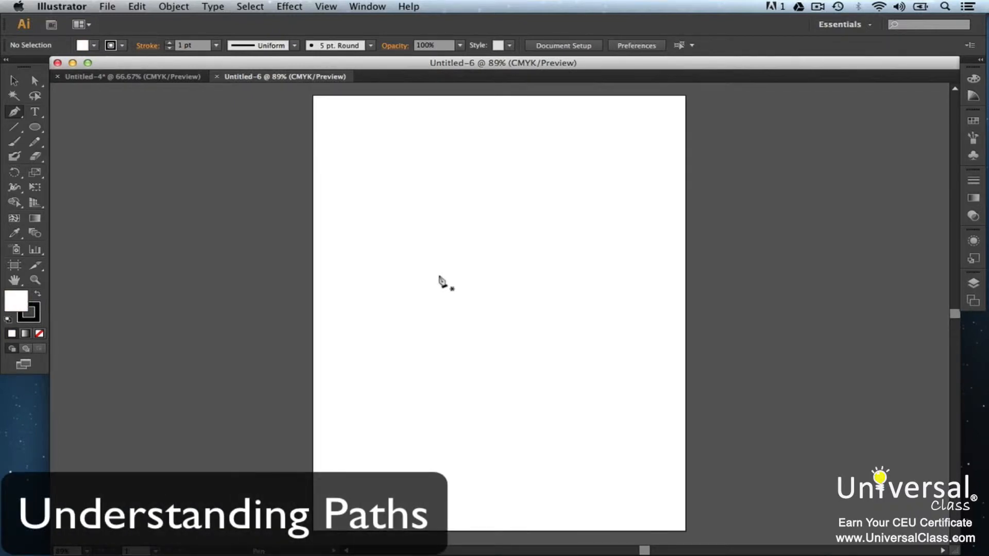
# Step: Draw a Pen path with a horizontal segment about 2.75 in and a vertical segment about 1.7 in, closing it at the start point
pyautogui.click(405, 179)
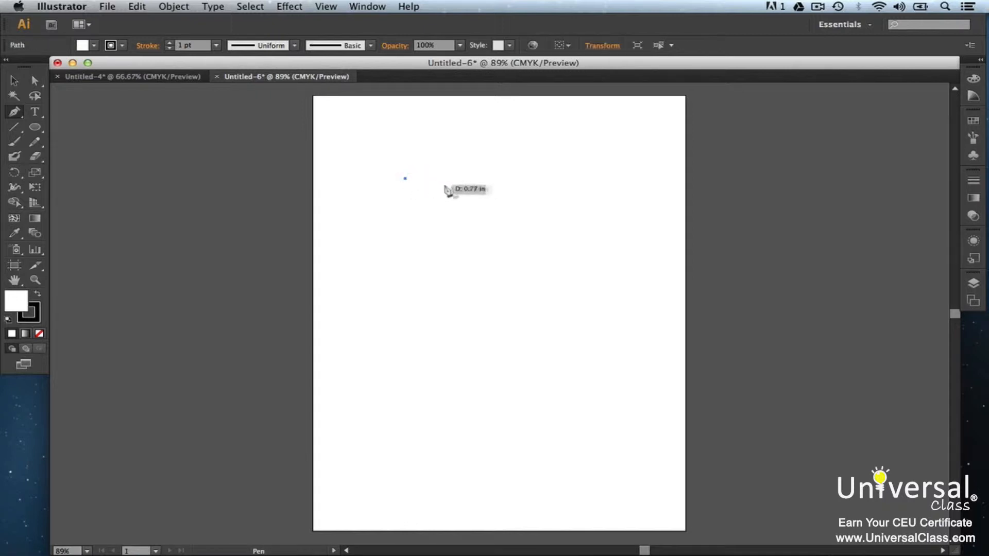
pyautogui.click(526, 179)
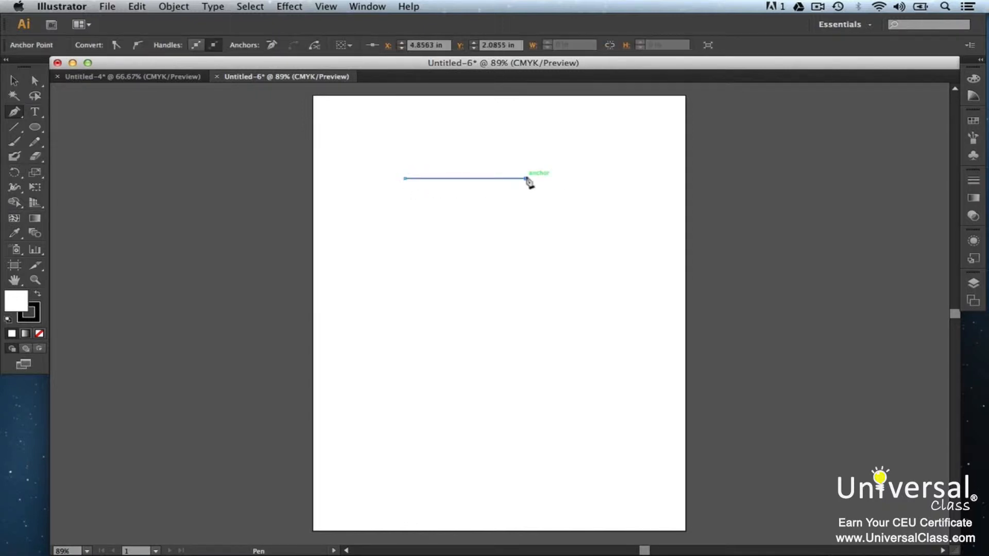
pyautogui.click(526, 258)
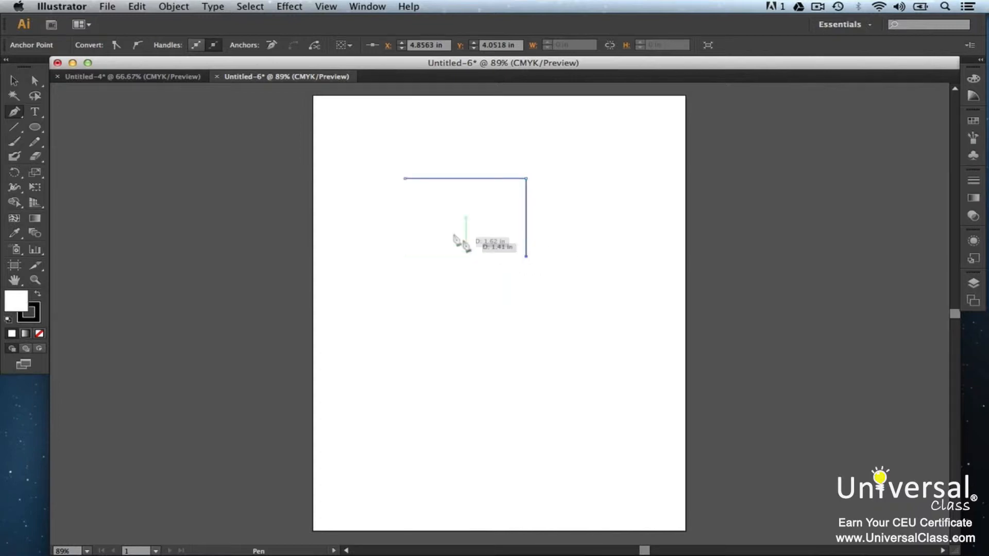
pyautogui.click(405, 180)
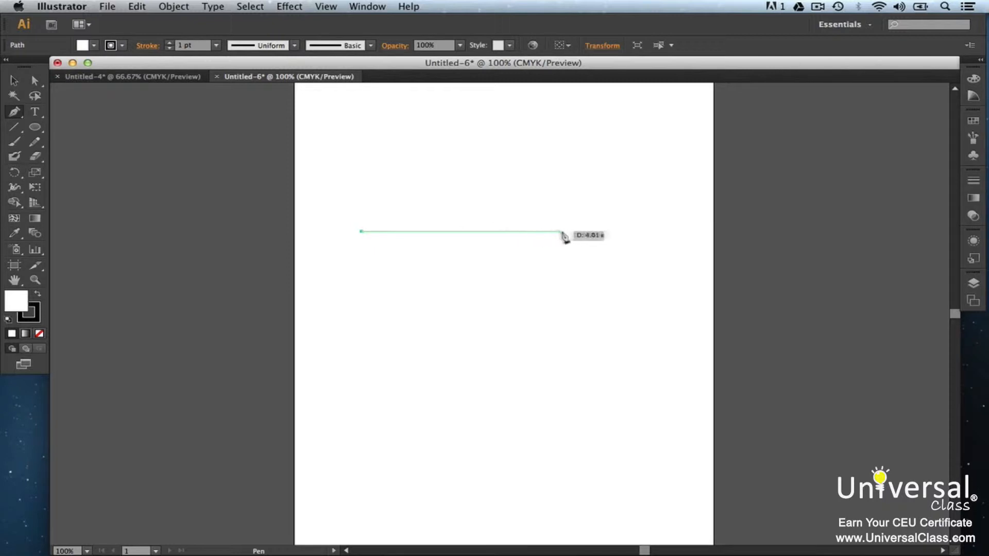
# Step: Finish a straight horizontal Pen line about 4 in long
pyautogui.click(615, 231)
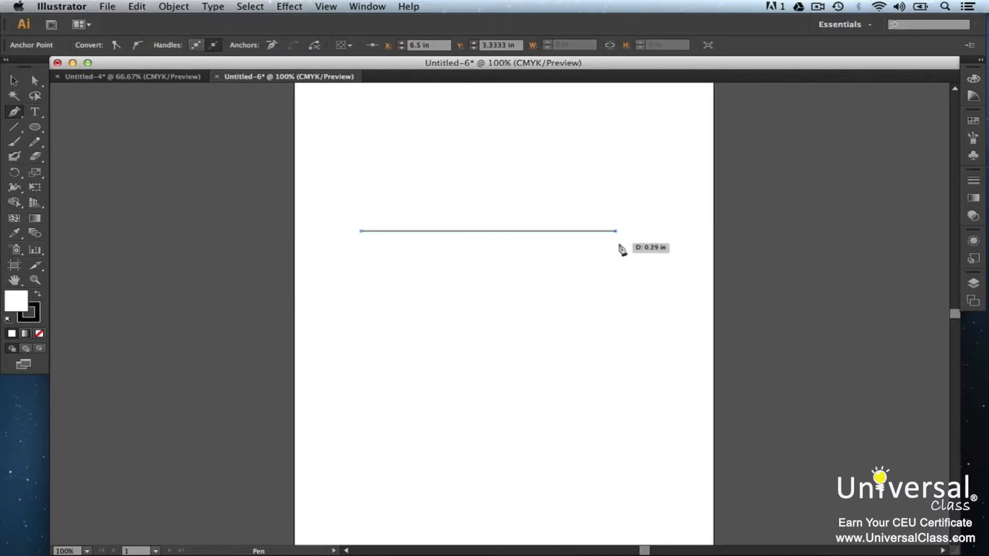
# Step: Draw an ellipse below the horizontal line with the Ellipse tool
pyautogui.press('l')
pyautogui.moveTo(474, 324); pyautogui.dragTo(518, 384)
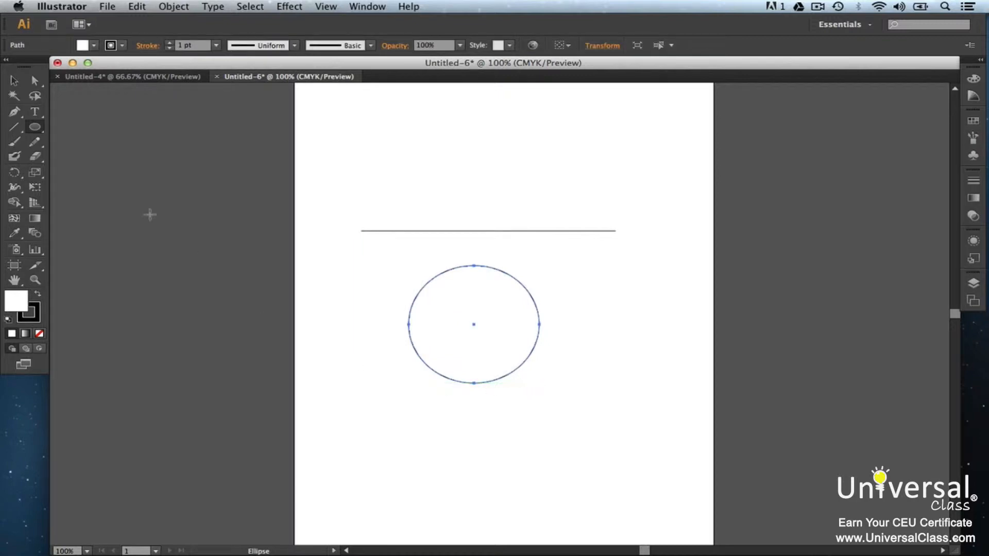
# Step: Draw a curved open path above the line with the Pen tool, dragging out direction handles at its anchors
pyautogui.click(35, 82)
pyautogui.click(354, 145)
pyautogui.press('p')
pyautogui.click(353, 143)
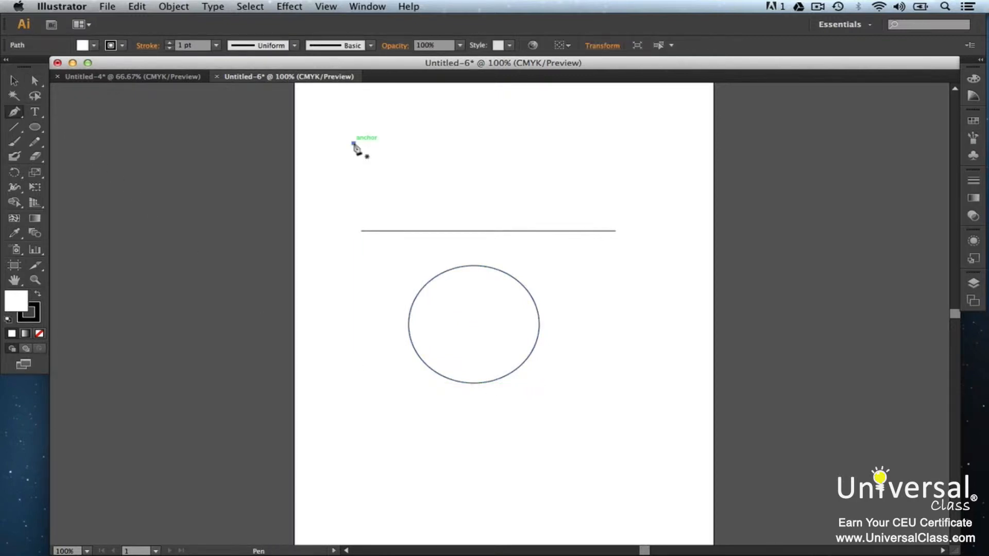
pyautogui.click(438, 143)
pyautogui.moveTo(438, 145); pyautogui.dragTo(483, 164)
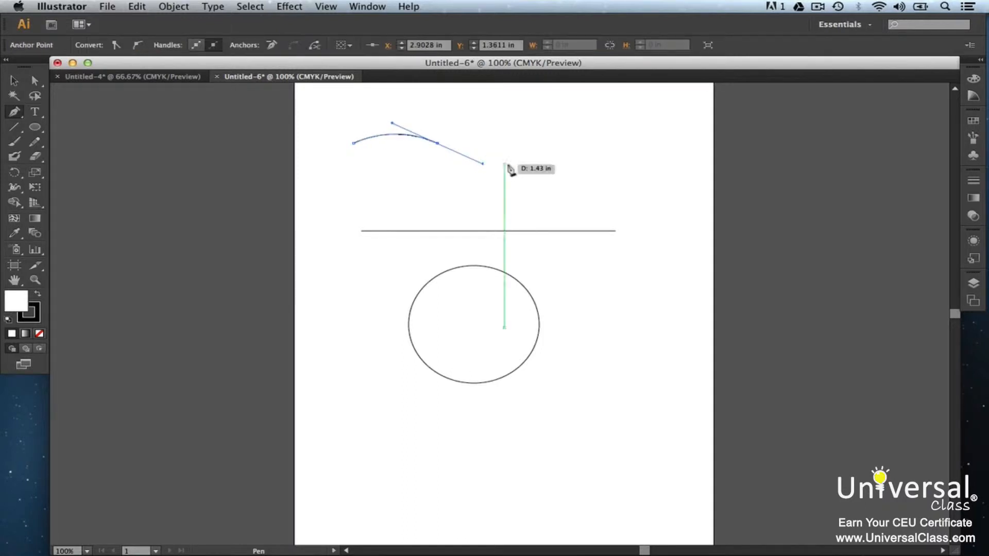
pyautogui.click(530, 144)
pyautogui.moveTo(530, 144); pyautogui.dragTo(584, 150)
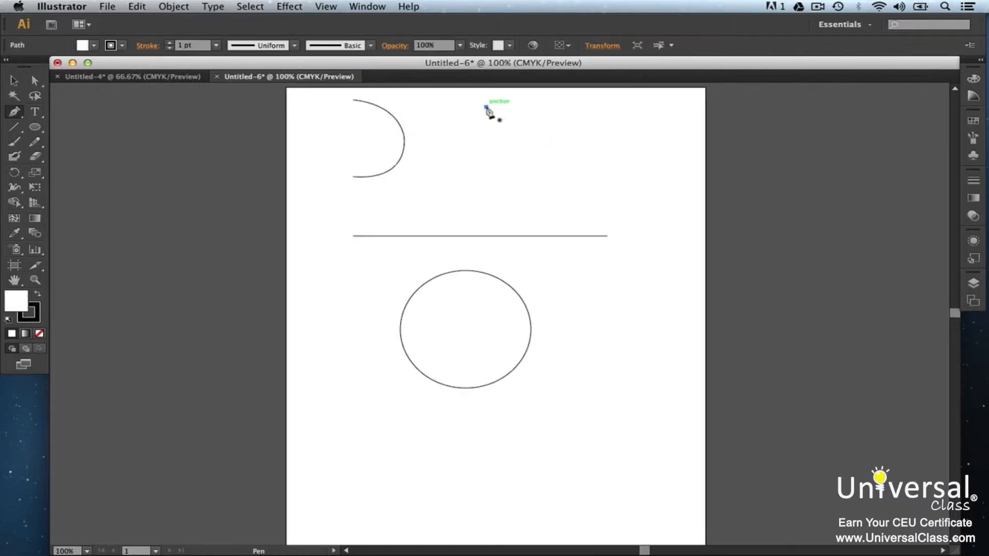
# Step: Draw a right-angle Pen path: a horizontal segment about 1.6 in, then a vertical segment downward
pyautogui.moveTo(487, 108); pyautogui.dragTo(548, 107)
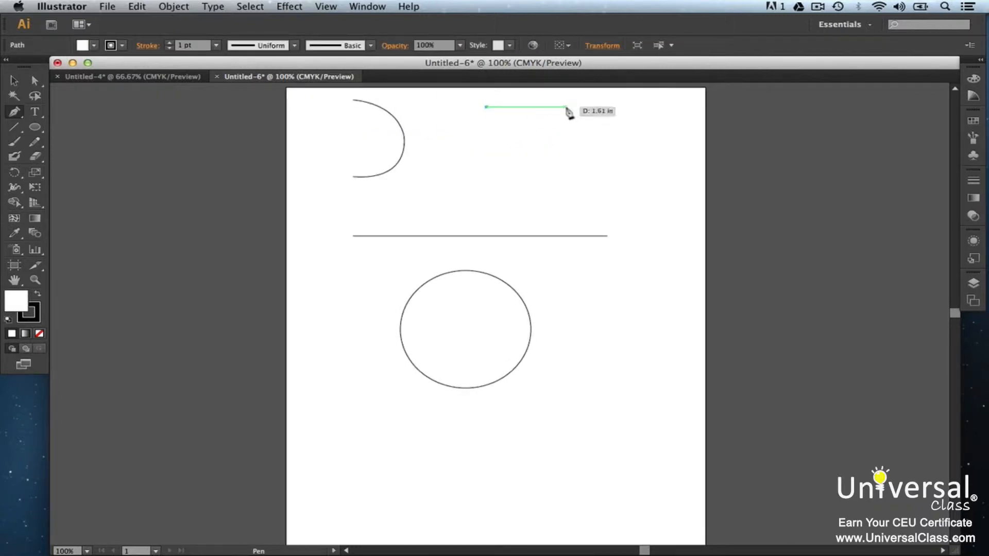
pyautogui.click(567, 107)
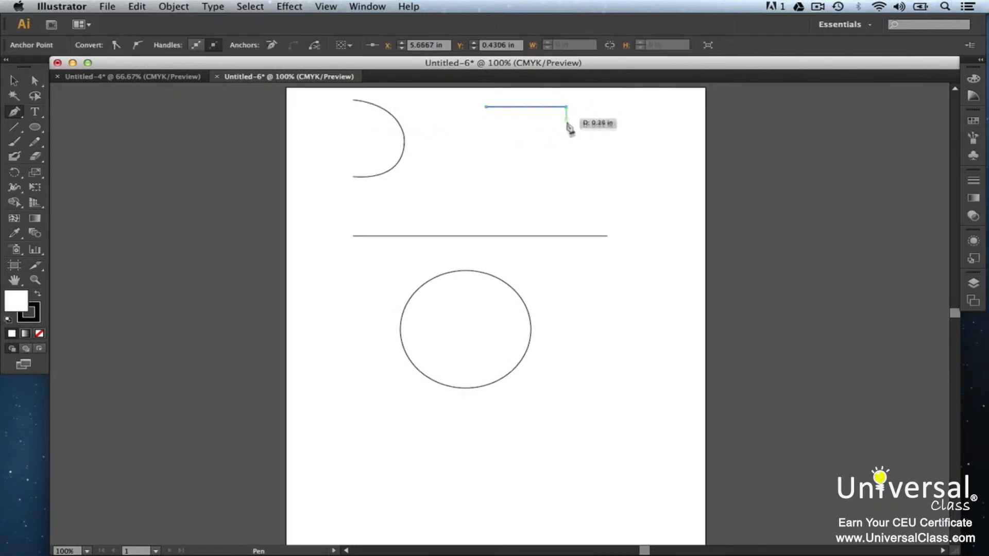
pyautogui.click(566, 166)
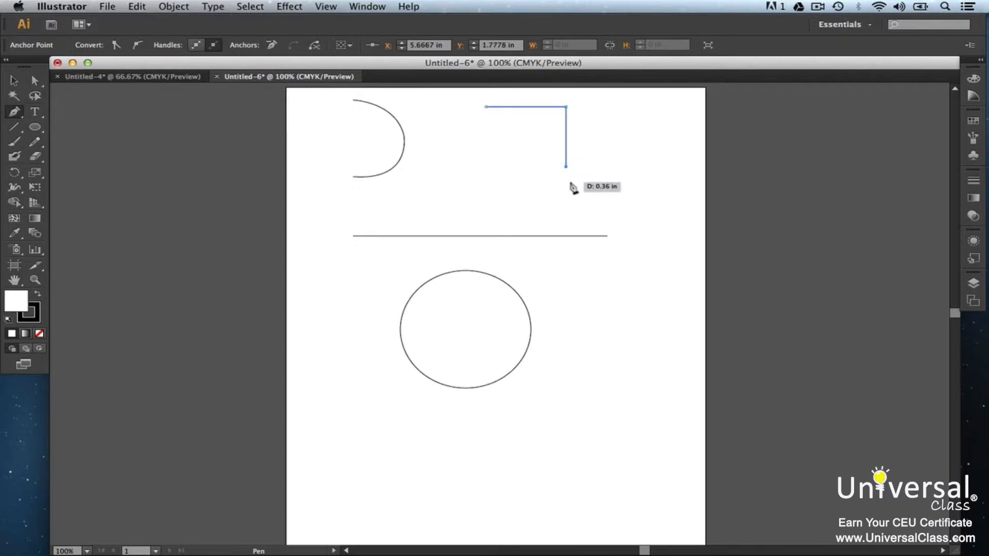
# Step: Select the ellipse and increase its stroke weight to 7 pt
pyautogui.press('v')
pyautogui.click(418, 369)
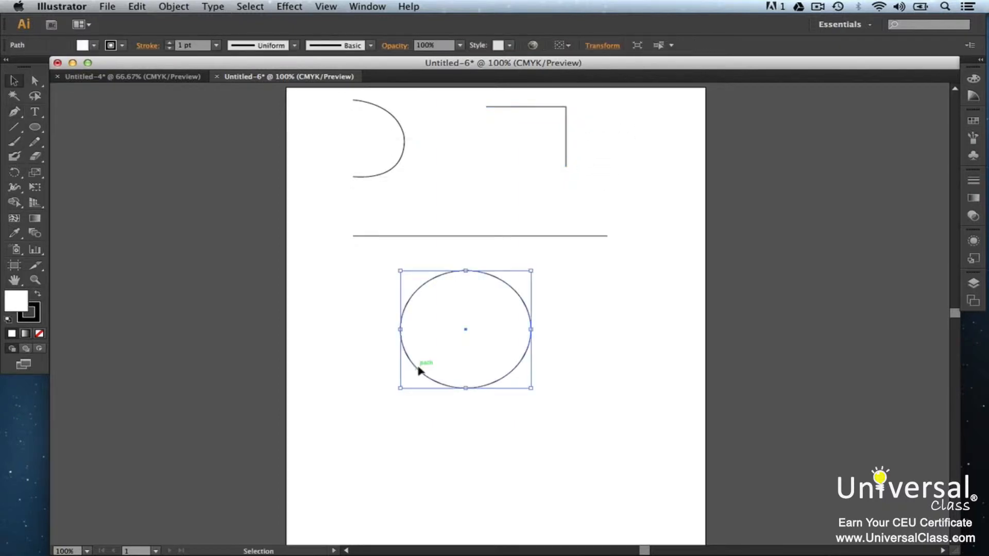
pyautogui.click(170, 45)
pyautogui.click(170, 45)
pyautogui.click(170, 45)
pyautogui.click(170, 45)
pyautogui.click(170, 45)
pyautogui.click(170, 45)
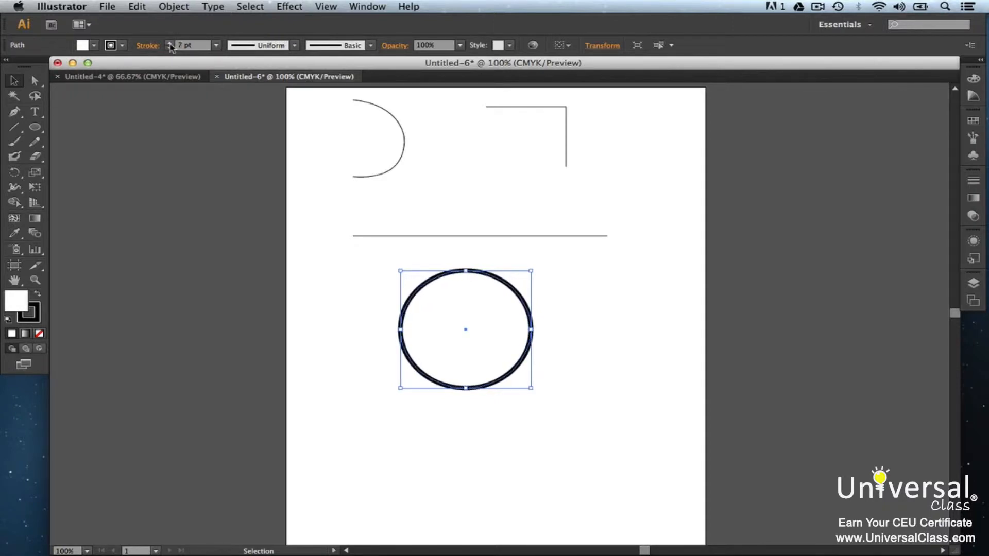
# Step: Set the ellipse's stroke colour to a crimson red in the Color Picker
pyautogui.doubleClick(29, 312)
pyautogui.click(683, 178)
pyautogui.click(856, 150)
# Step: Set the ellipse's fill colour to green 1ec11e in the Color Picker
pyautogui.doubleClick(14, 302)
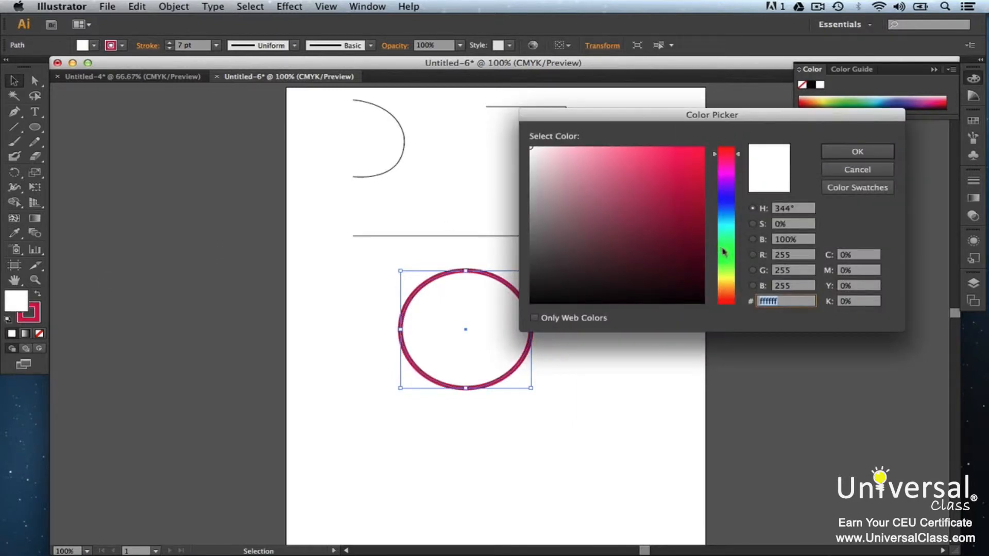
pyautogui.click(723, 250)
pyautogui.click(677, 184)
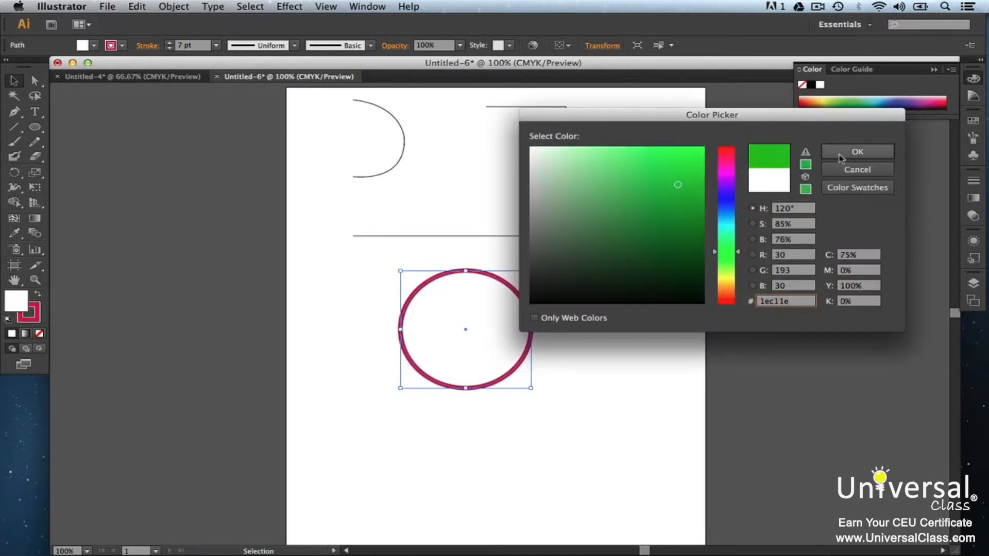
pyautogui.click(840, 156)
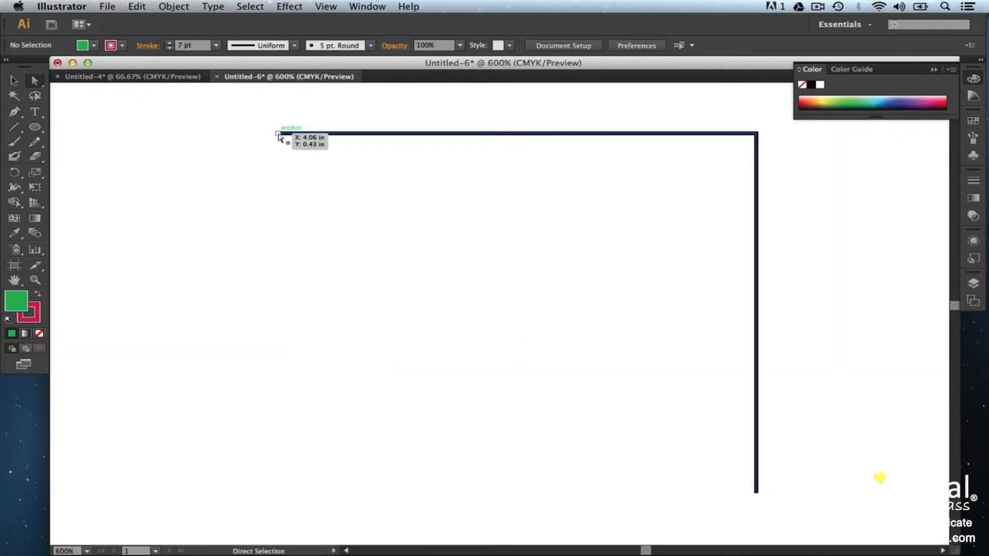
# Step: Move the right-angle path's starting anchor down and inward with the Direct Selection tool
pyautogui.click(278, 134)
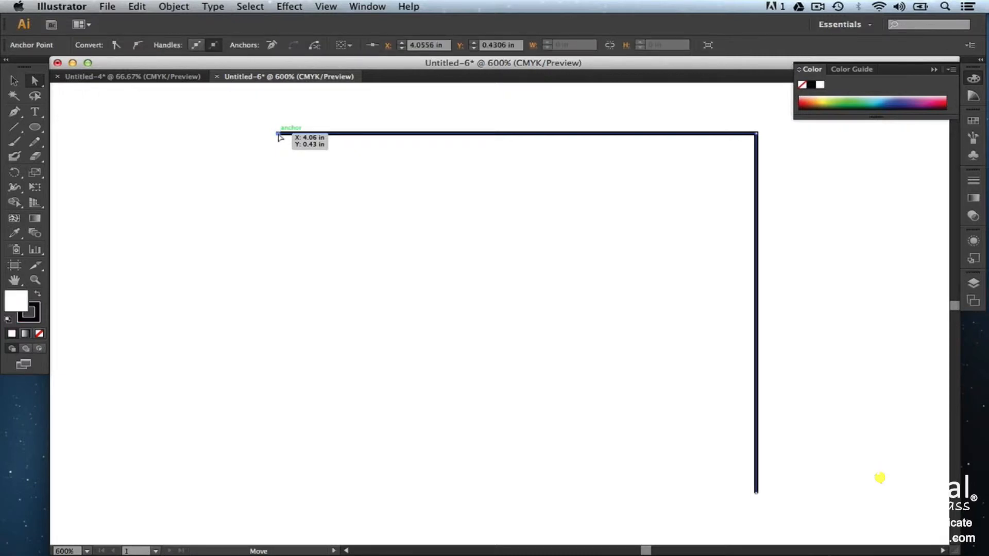
pyautogui.moveTo(278, 135); pyautogui.dragTo(331, 280)
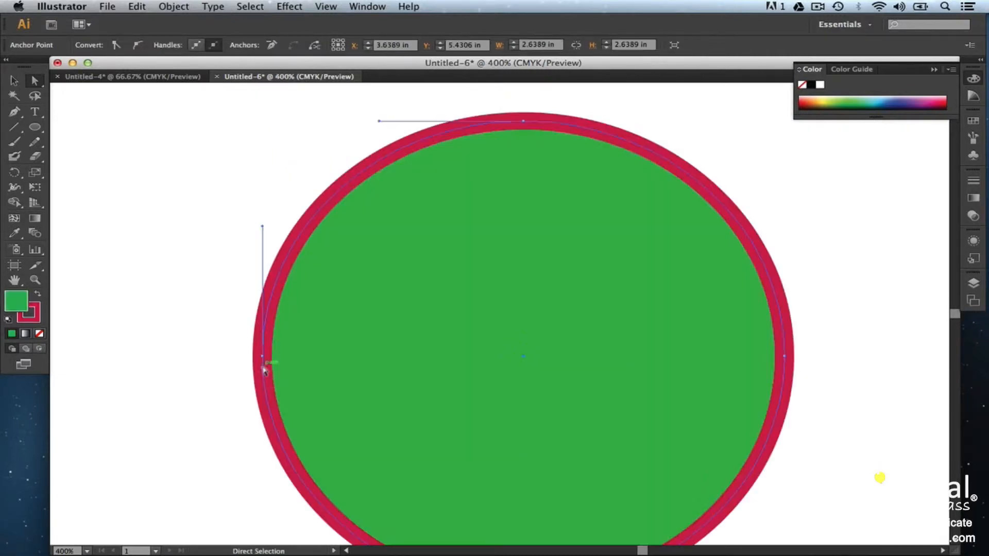
# Step: Reshape the ellipse by dragging its left anchor's direction handle, undoing a first attempt
pyautogui.click(262, 359)
pyautogui.press('super+minus')
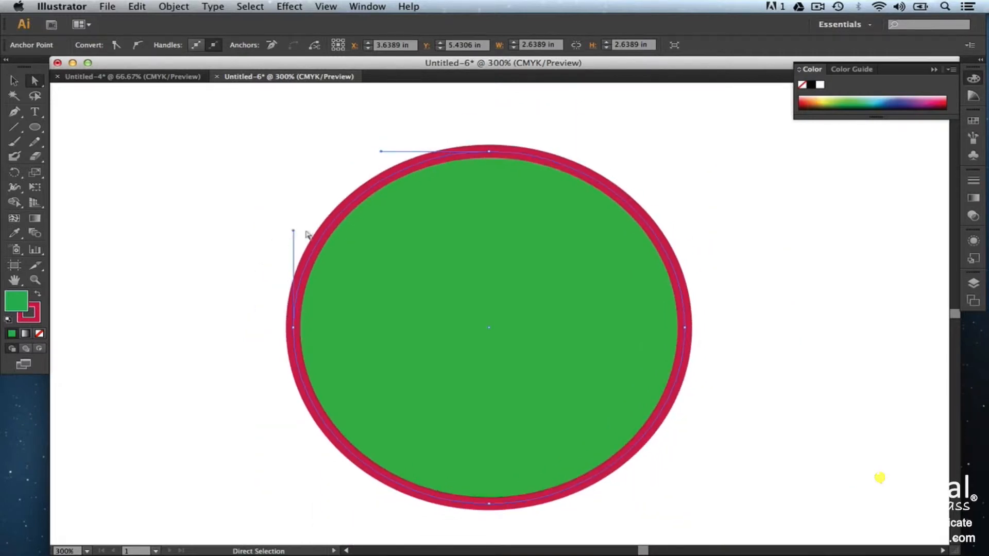
pyautogui.moveTo(295, 232); pyautogui.dragTo(434, 185)
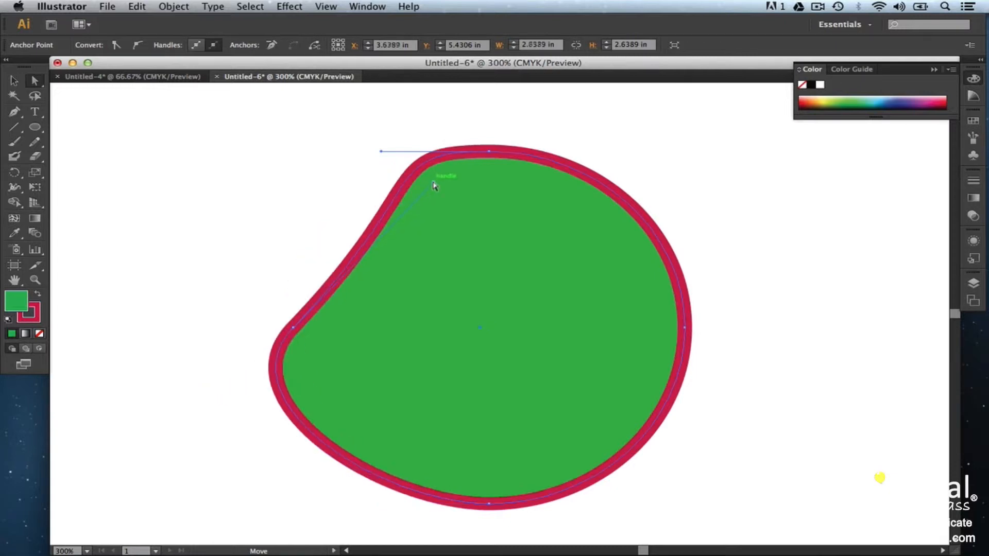
pyautogui.press('super+z')
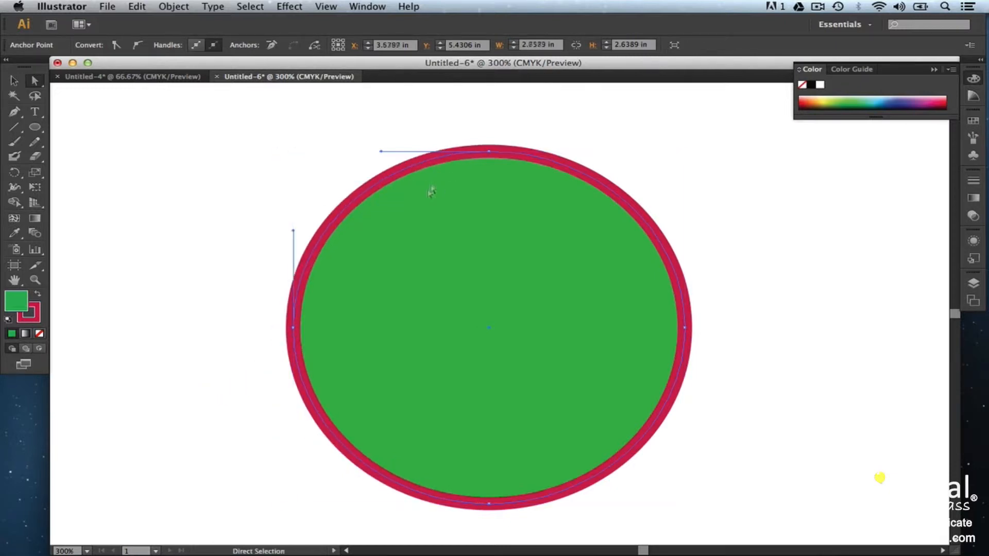
pyautogui.moveTo(294, 230); pyautogui.dragTo(459, 237)
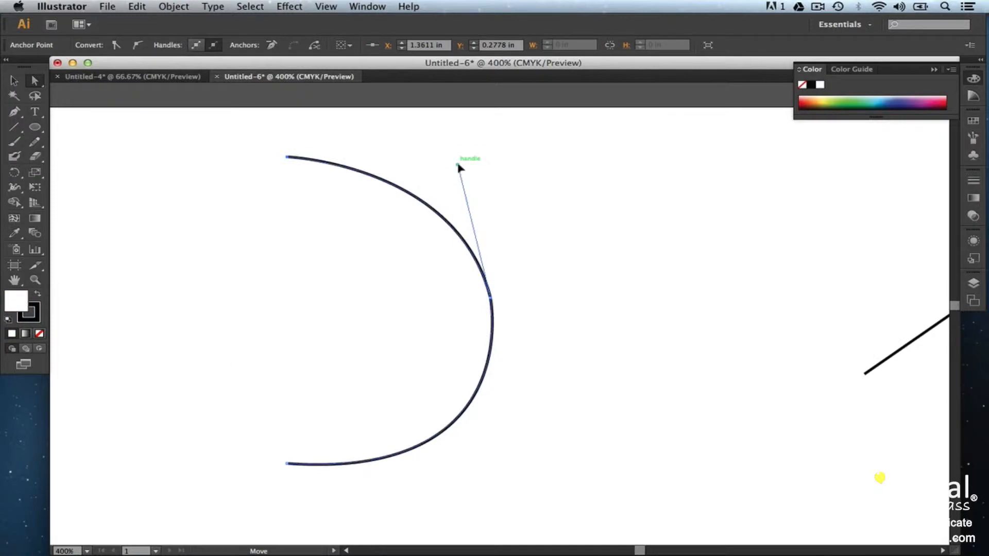
# Step: Drag the direction handle at the curved path's middle anchor to pull the upper curve inward
pyautogui.moveTo(458, 167); pyautogui.dragTo(323, 287)
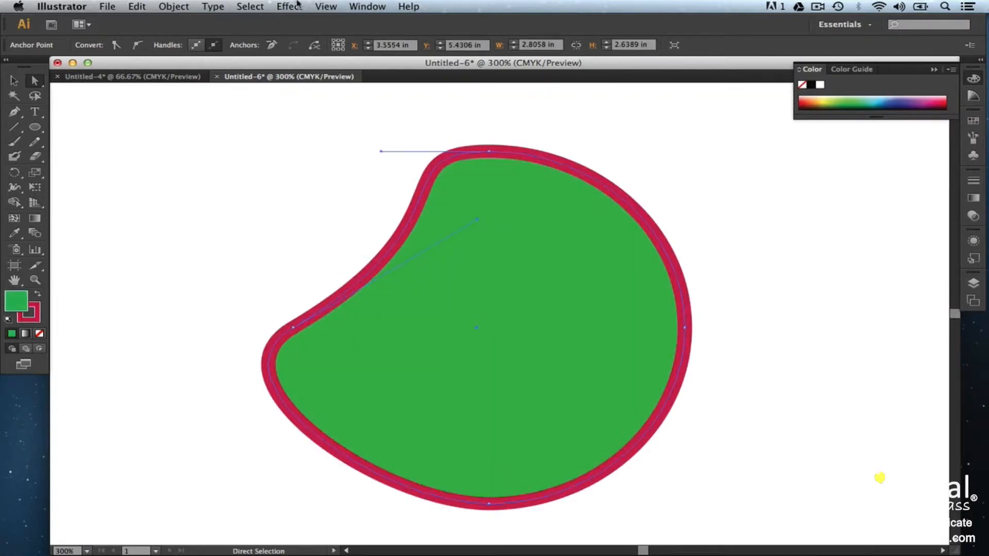
pyautogui.click(318, 5)
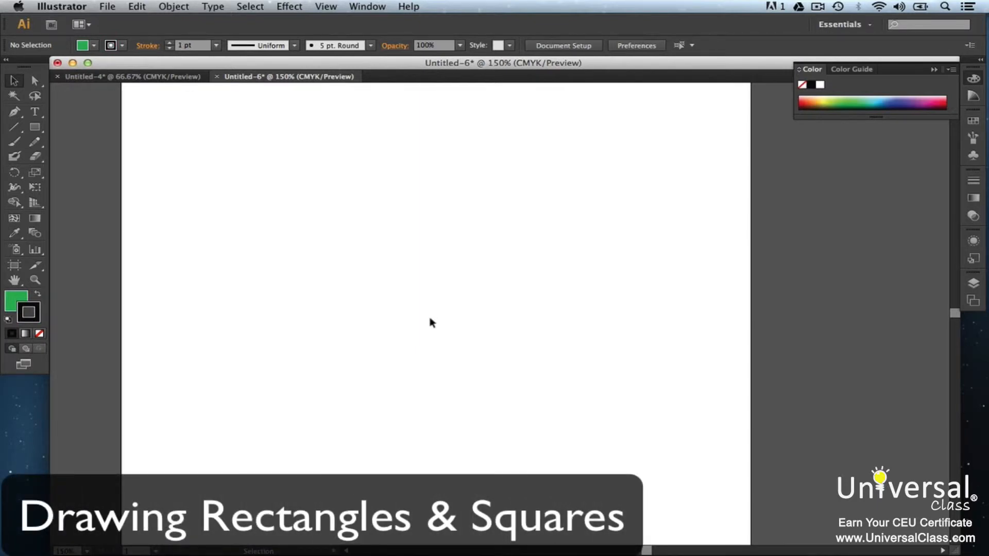
# Step: Draw a green-filled rectangle with the Rectangle tool
pyautogui.click(34, 129)
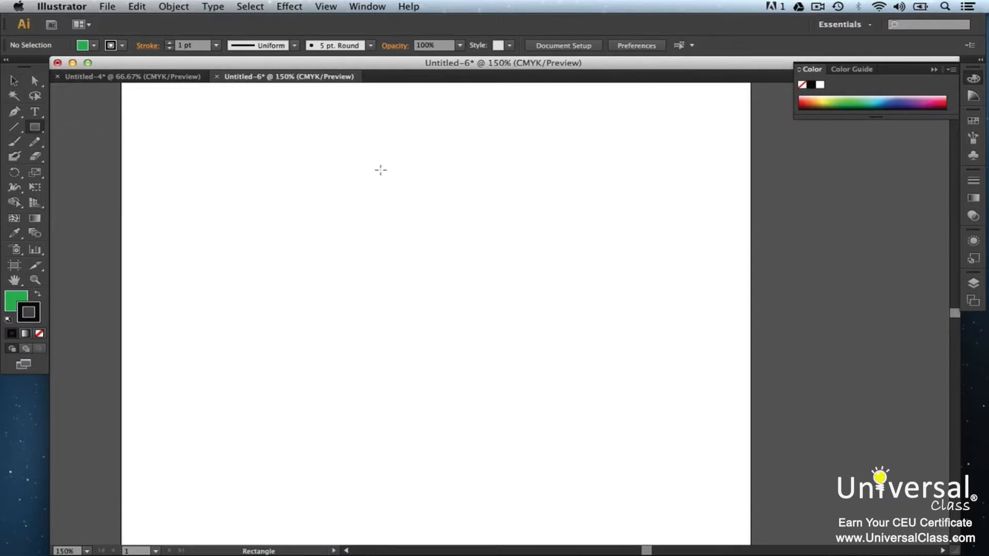
pyautogui.moveTo(380, 170); pyautogui.dragTo(557, 245)
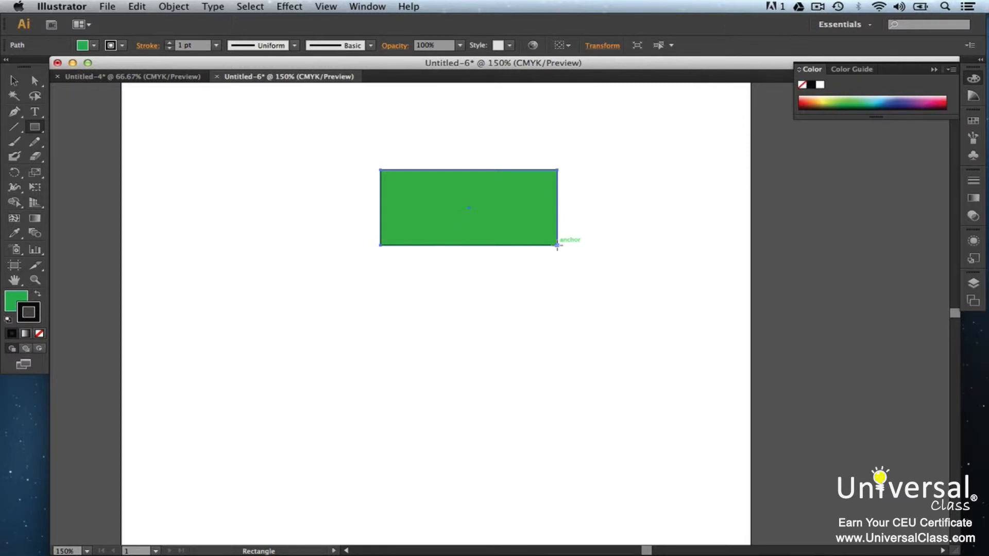
# Step: Draw two more rectangles below and to the right of the first one
pyautogui.moveTo(429, 281); pyautogui.dragTo(511, 347)
pyautogui.hscroll(3, 530, 208)
pyautogui.moveTo(532, 208); pyautogui.dragTo(771, 314)
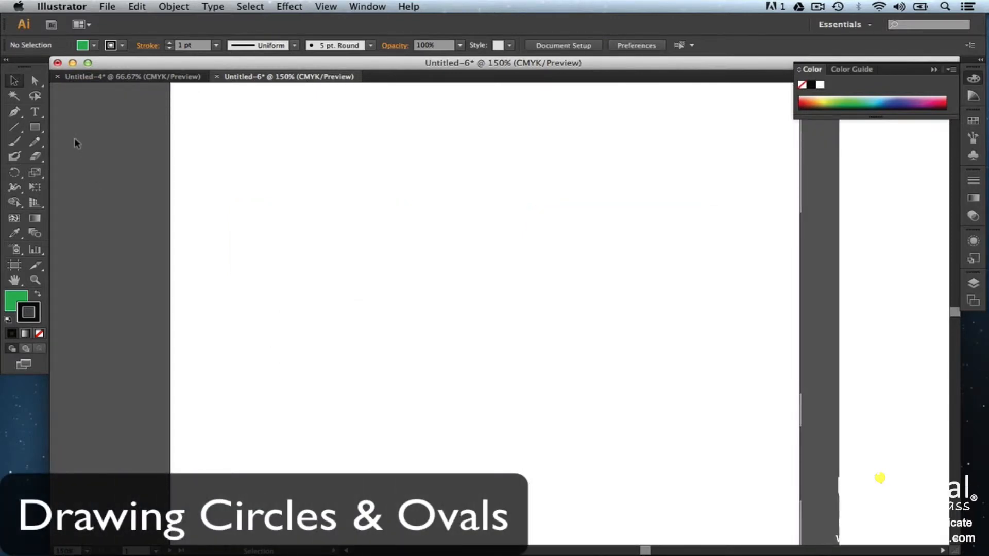
# Step: Draw a green oval with the Ellipse tool, deselect everything, and draw a second ellipse below it
pyautogui.click(34, 129)
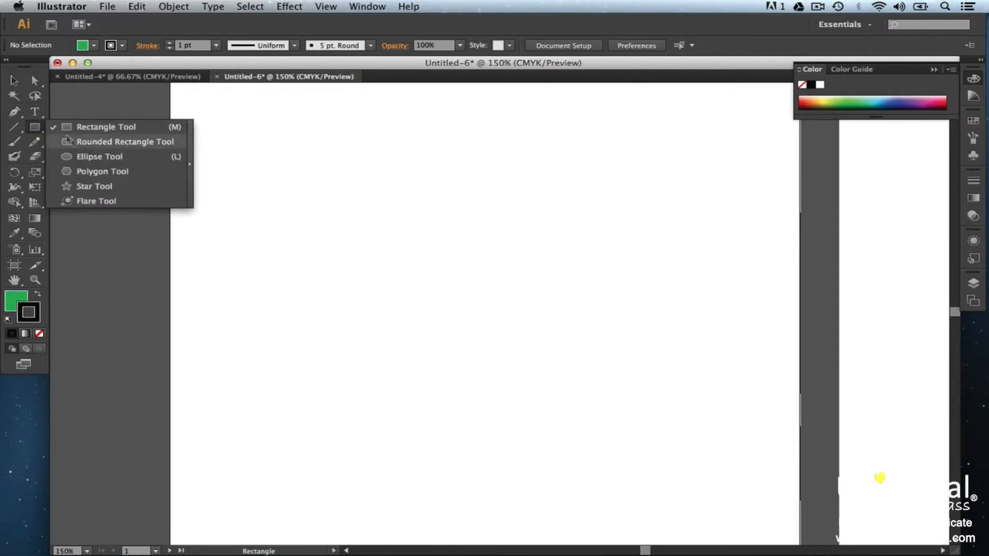
pyautogui.click(79, 156)
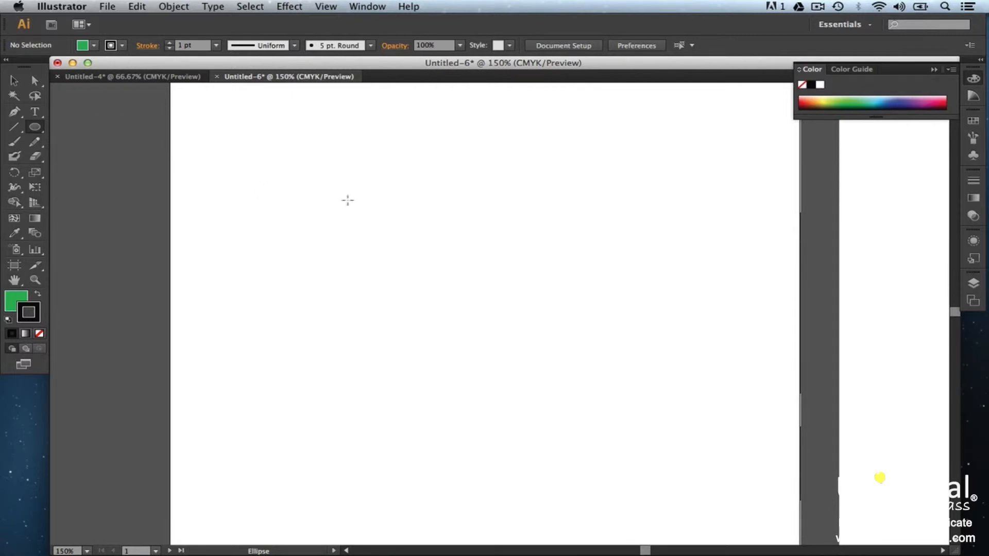
pyautogui.moveTo(380, 167); pyautogui.dragTo(502, 237)
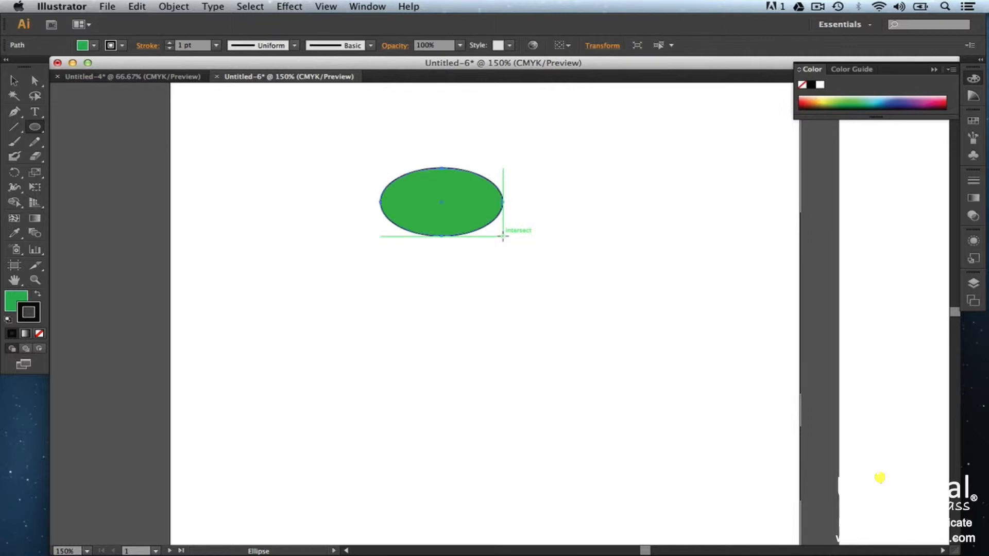
pyautogui.press('super+shift+a')
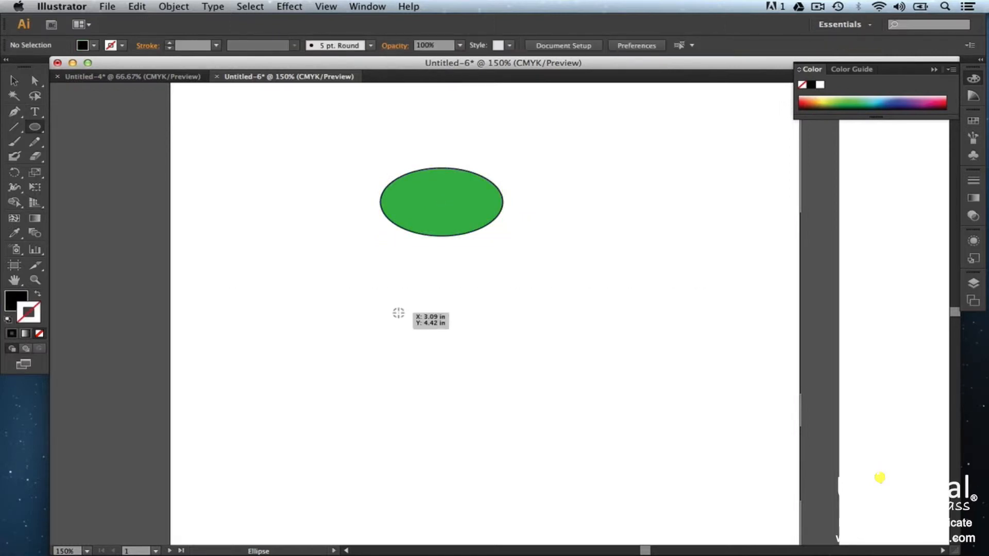
pyautogui.moveTo(399, 312); pyautogui.dragTo(452, 360)
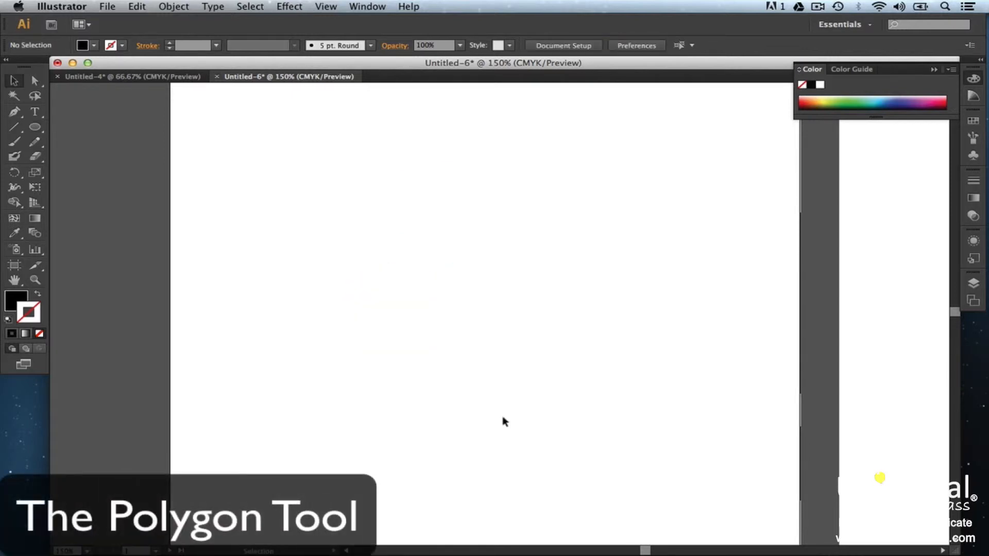
# Step: Create an 8-sided polygon with the Polygon tool by setting its sides to 8 in the Polygon options
pyautogui.click(42, 131)
pyautogui.click(42, 131)
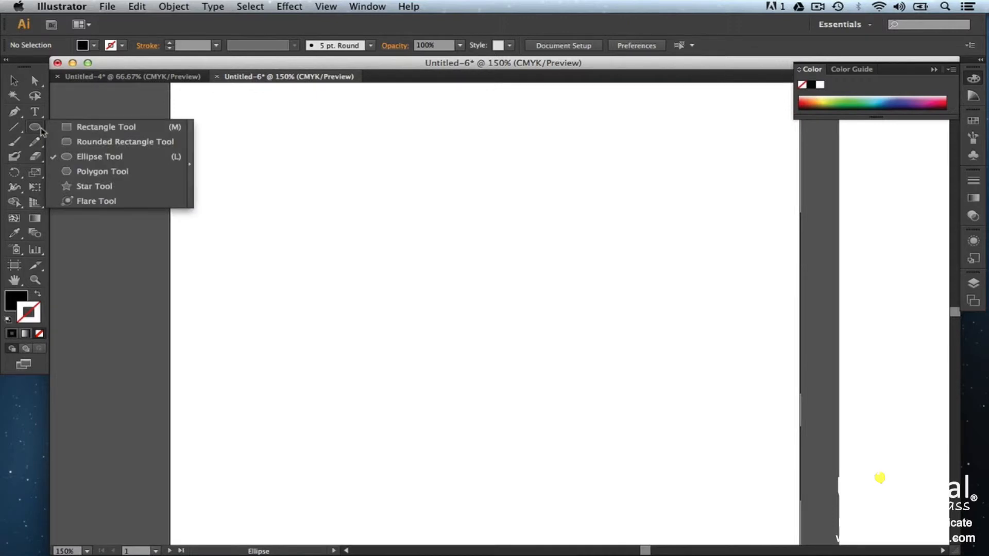
pyautogui.click(82, 171)
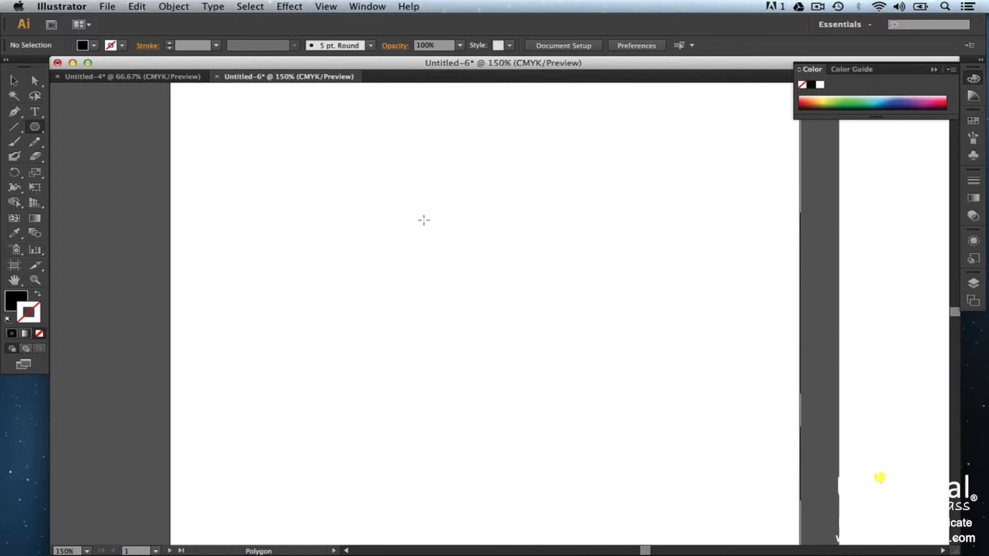
pyautogui.click(423, 220)
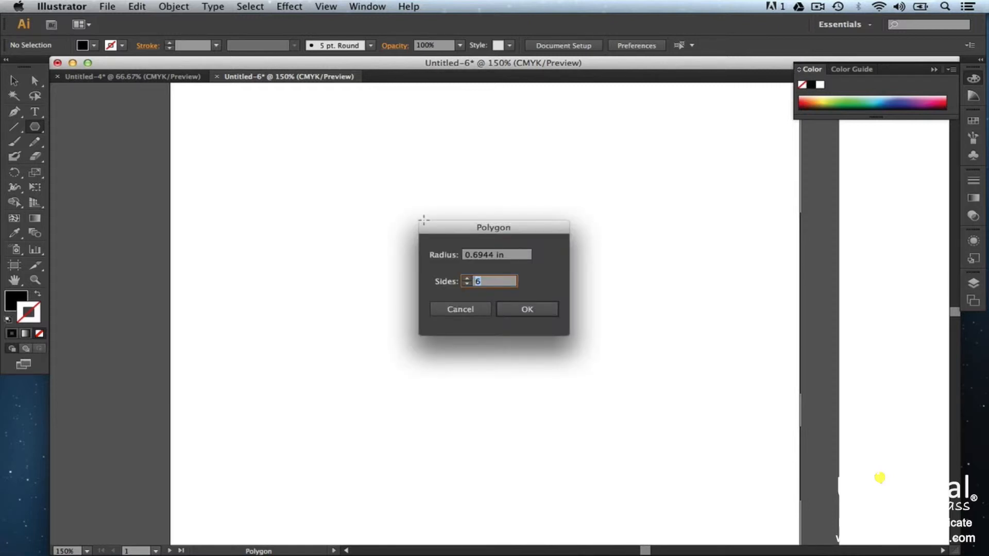
pyautogui.write('8')
pyautogui.click(517, 311)
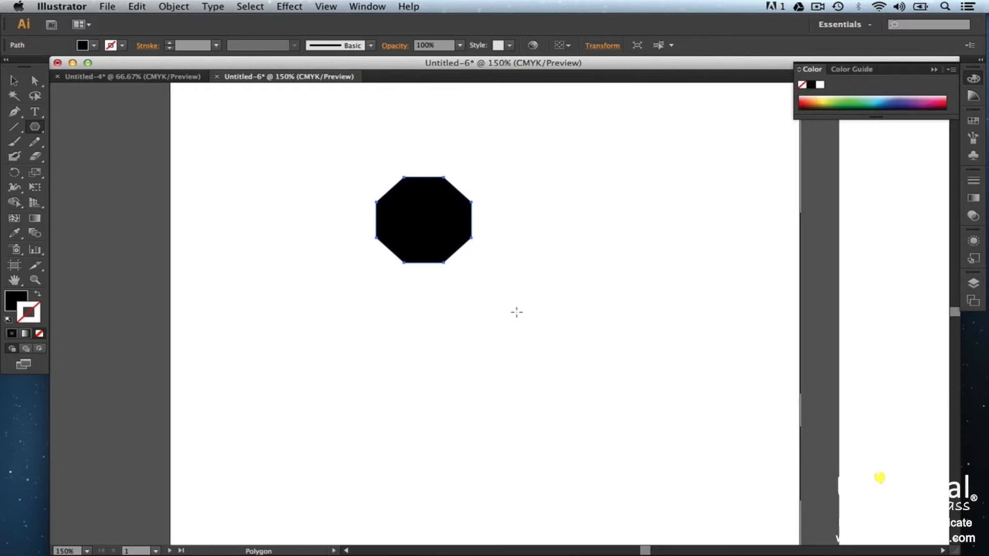
# Step: Drag out a second polygon about 1.65 in wide, changing its number of sides while dragging and ending with eight
pyautogui.moveTo(517, 293); pyautogui.dragTo(553, 338)
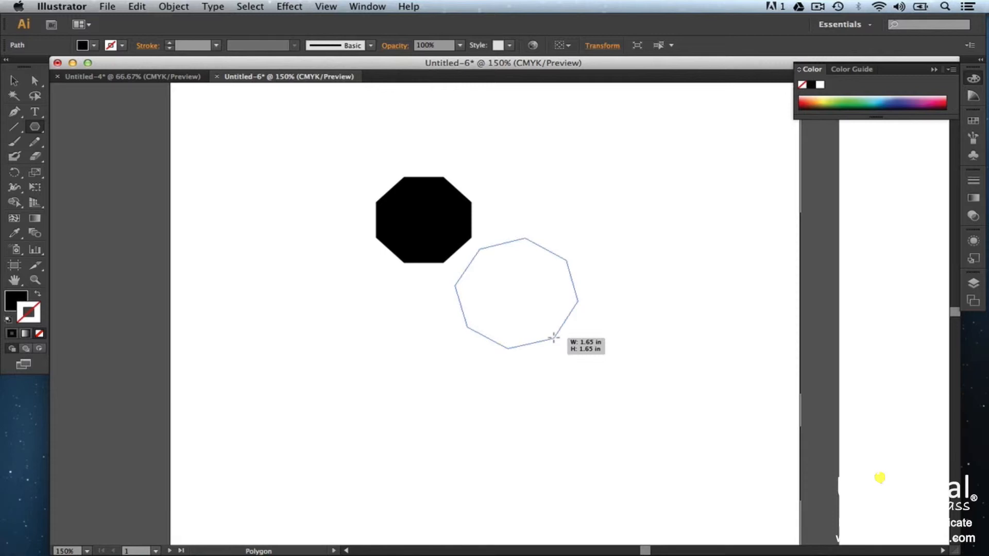
pyautogui.press('Down')
pyautogui.press('Down')
pyautogui.press('Down')
pyautogui.press('Down')
pyautogui.press('Down')
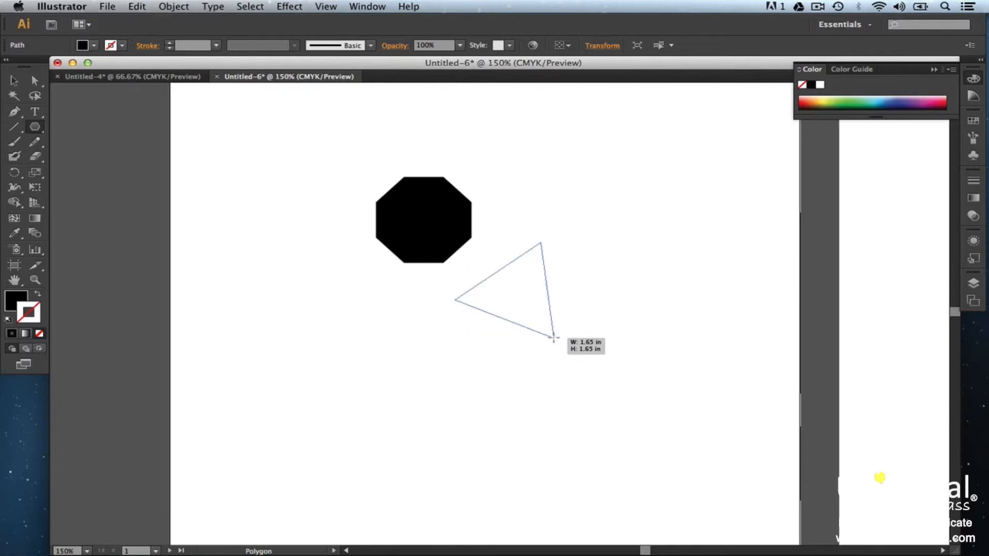
pyautogui.press('Up')
pyautogui.press('Up')
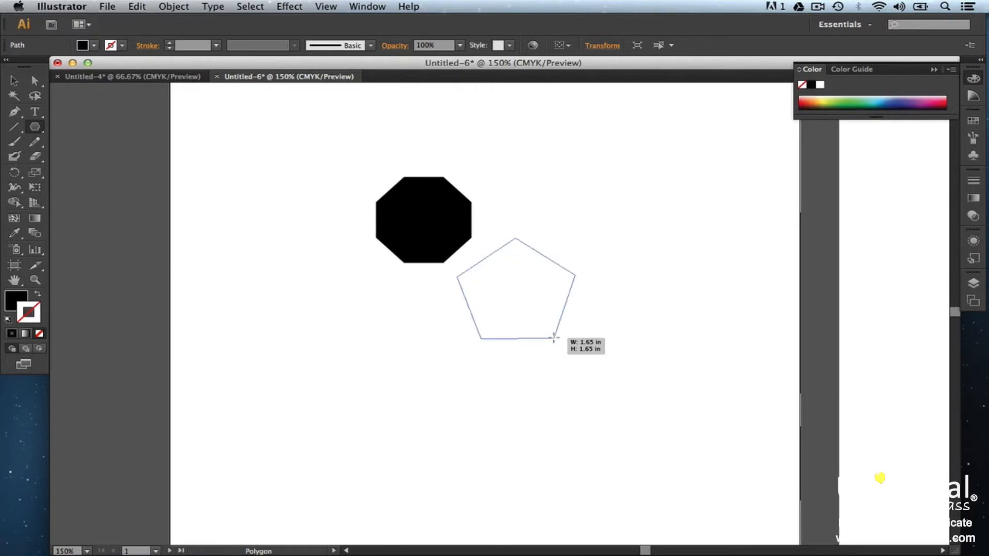
pyautogui.press('Up')
pyautogui.press('Up')
pyautogui.press('Up')
pyautogui.press('Up')
pyautogui.press('Up')
pyautogui.press('Up')
pyautogui.press('Up')
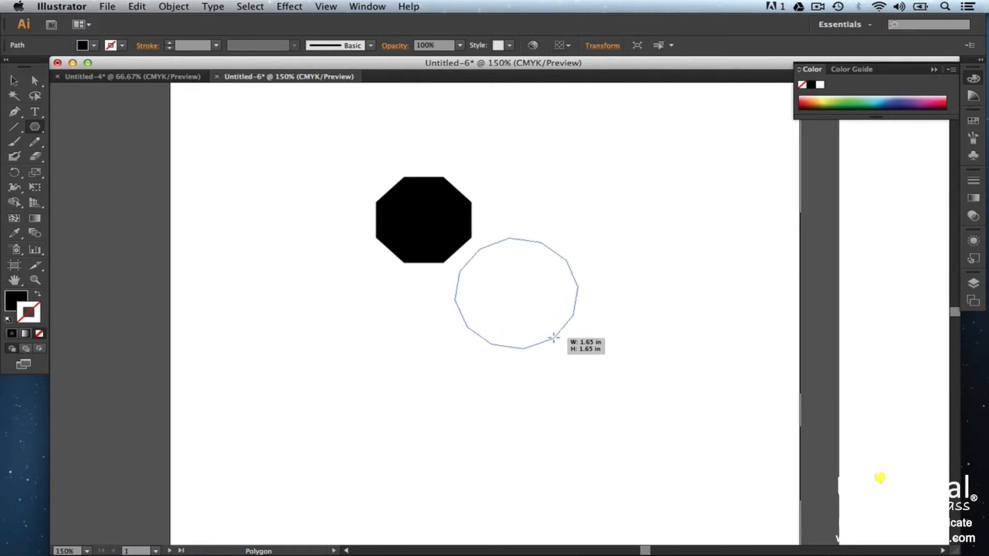
pyautogui.press('Down')
pyautogui.press('Down')
pyautogui.press('Down')
pyautogui.press('Down')
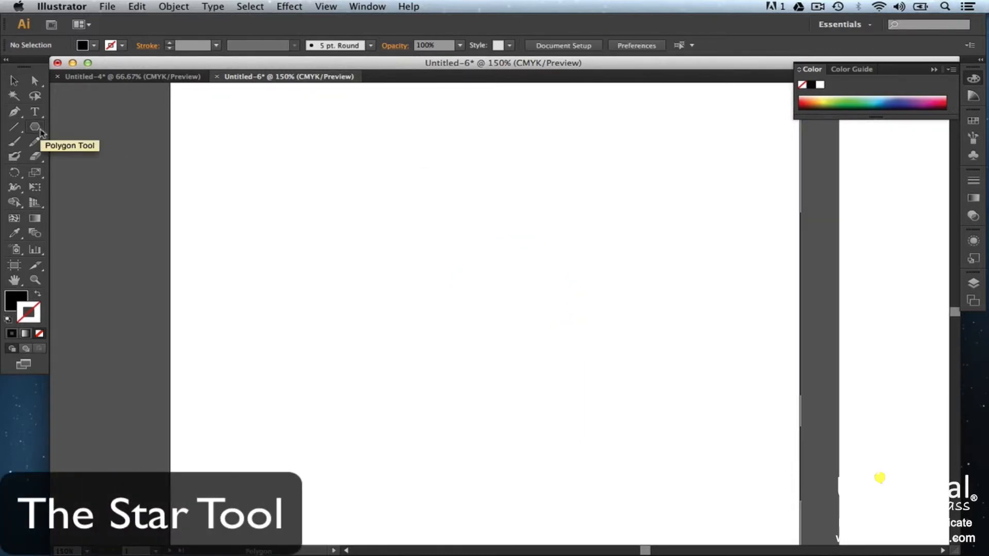
# Step: Draw two stars with the Star tool, adding points to the second star while dragging it
pyautogui.moveTo(40, 132); pyautogui.dragTo(93, 186)
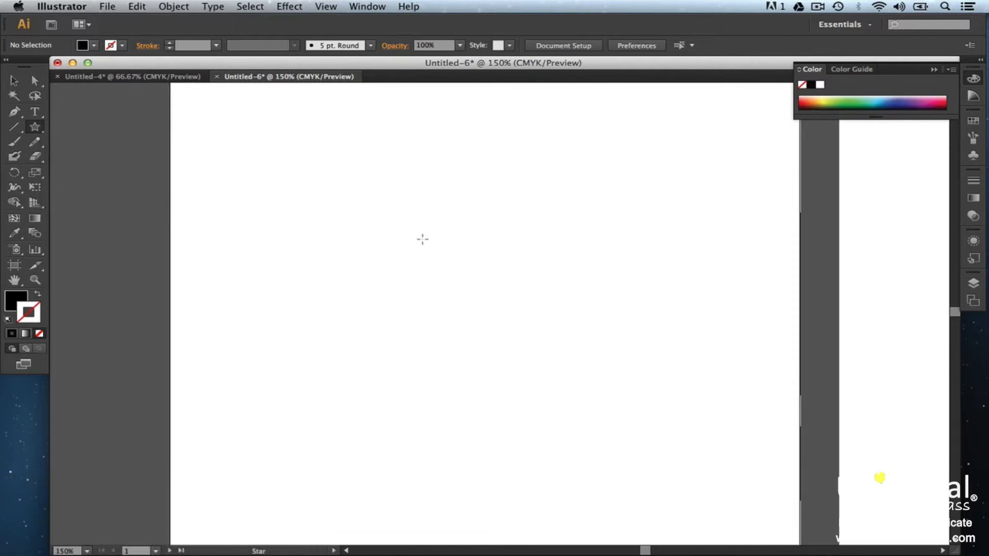
pyautogui.moveTo(299, 156); pyautogui.dragTo(340, 208)
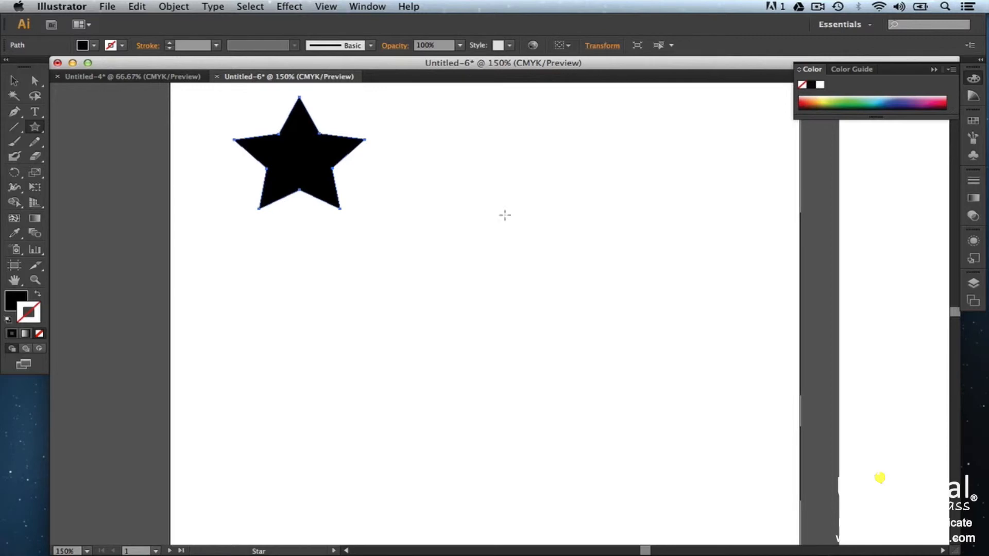
pyautogui.moveTo(492, 186); pyautogui.dragTo(539, 257)
pyautogui.press('Down')
pyautogui.press('Up')
pyautogui.press('Up')
pyautogui.press('Up')
pyautogui.press('Up')
pyautogui.press('Up')
# Step: Create a star numerically through the Star options, setting its points to 5
pyautogui.click(470, 383)
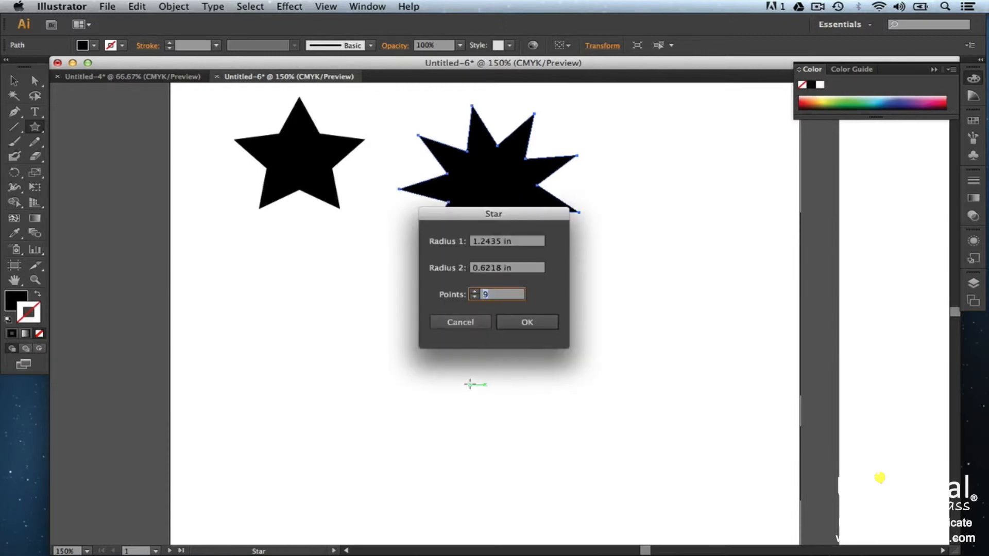
pyautogui.write('5')
pyautogui.click(524, 246)
pyautogui.click(526, 270)
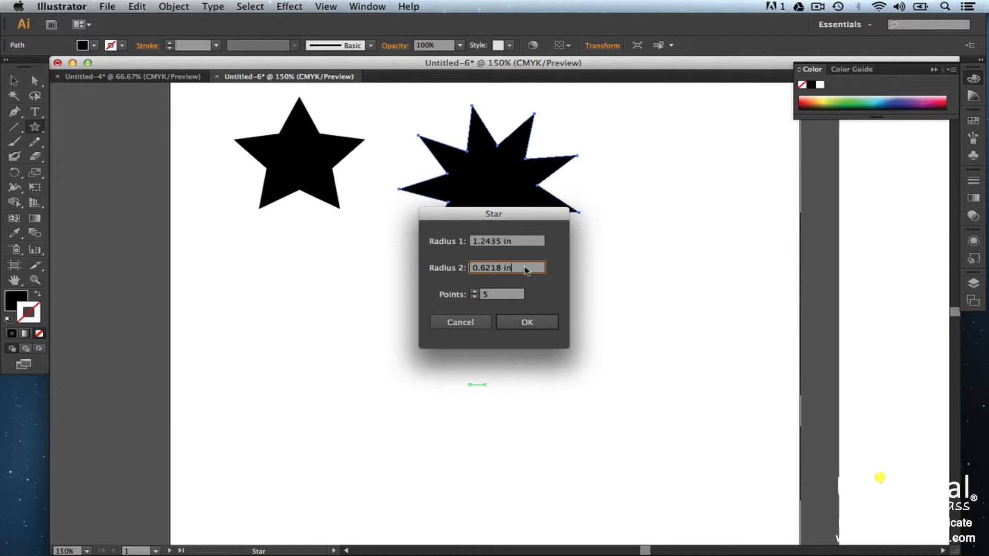
pyautogui.click(517, 296)
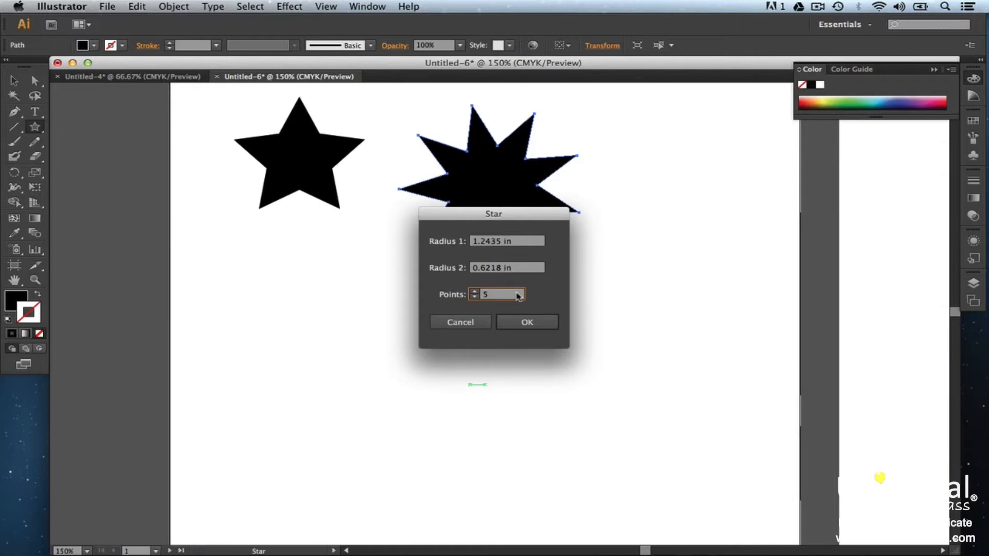
pyautogui.click(527, 323)
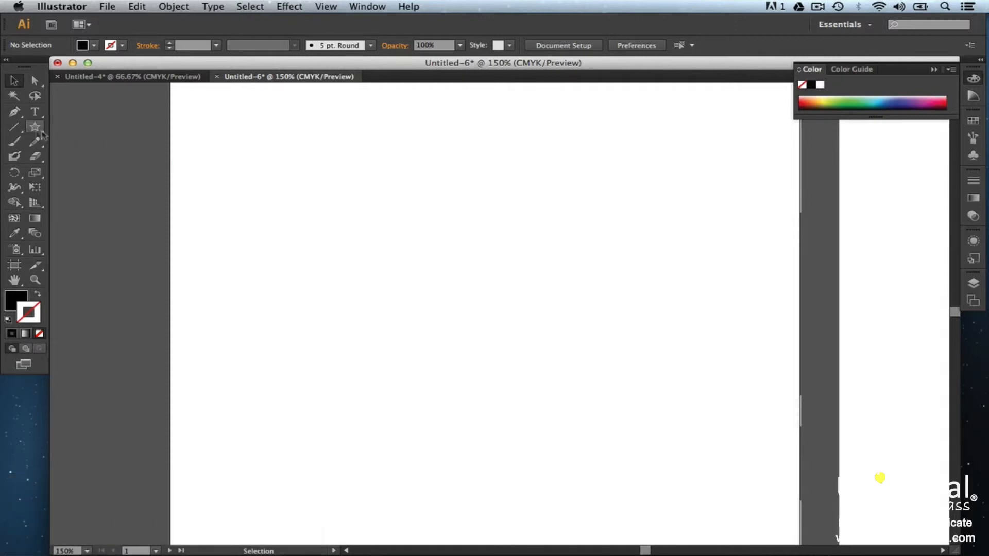
# Step: Draw a horizontal line about 5 in long with the Line Segment tool
pyautogui.click(14, 129)
pyautogui.moveTo(280, 283)
pyautogui.mouseDown()
pyautogui.moveTo(595, 301)
pyautogui.moveTo(657, 281)
pyautogui.mouseUp()
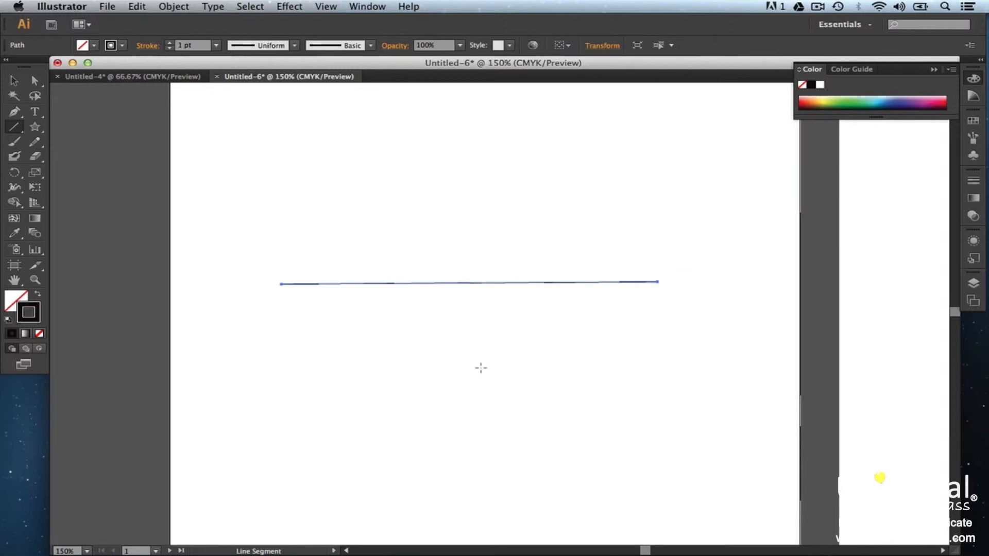
# Step: Create a 2 in line segment by entering its length in the Line Segment Tool Options
pyautogui.click(481, 368)
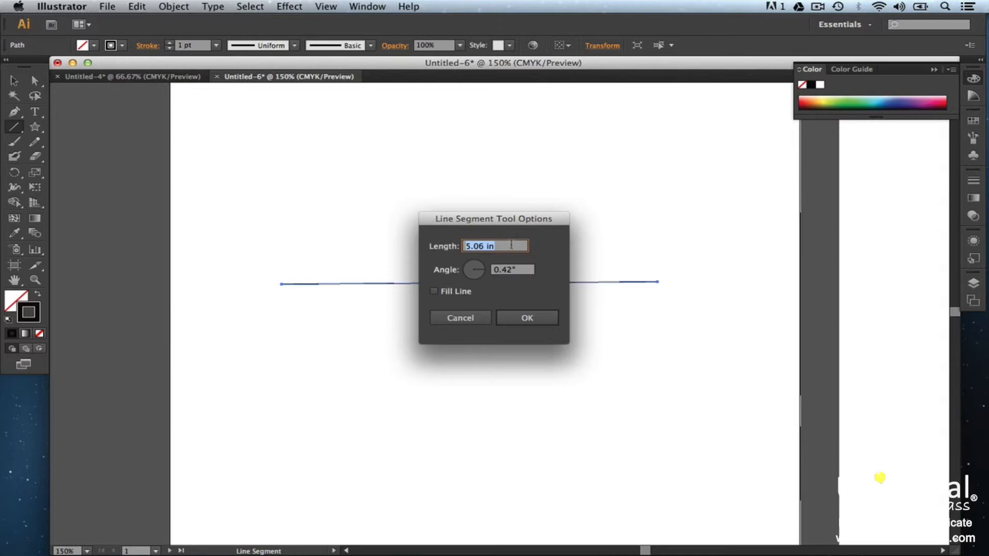
pyautogui.write('2in')
pyautogui.press('Tab')
pyautogui.click(446, 295)
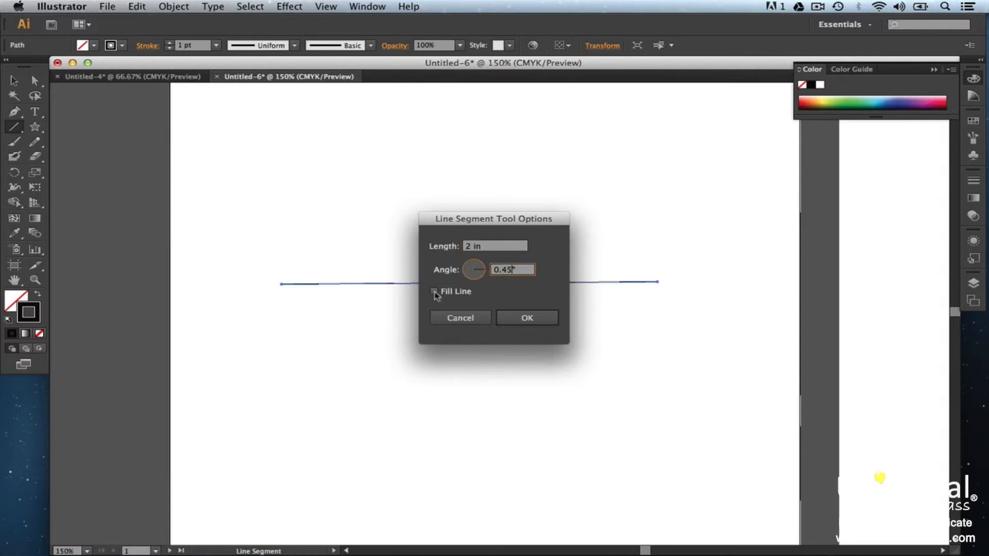
pyautogui.click(519, 321)
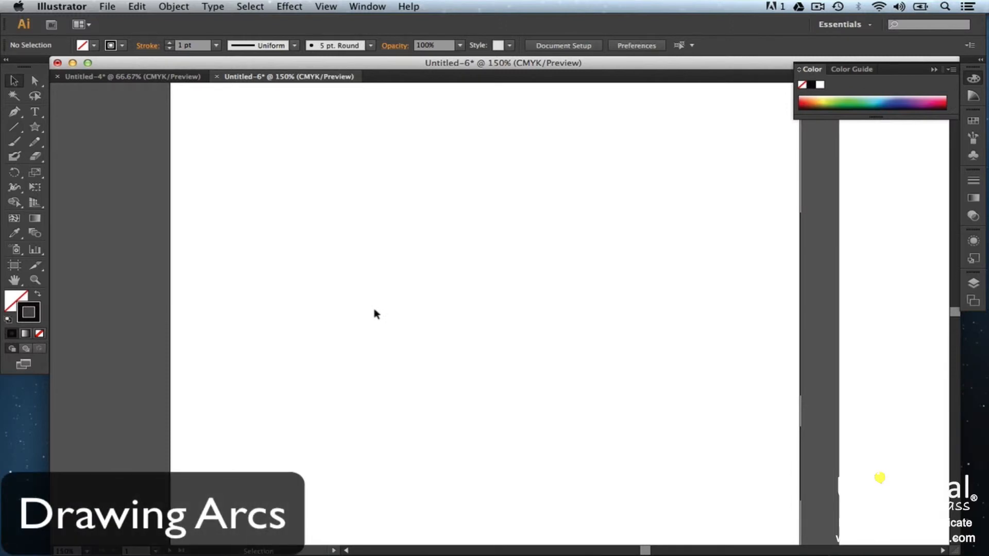
# Step: Draw an arc with the Arc tool
pyautogui.moveTo(19, 133); pyautogui.dragTo(61, 141)
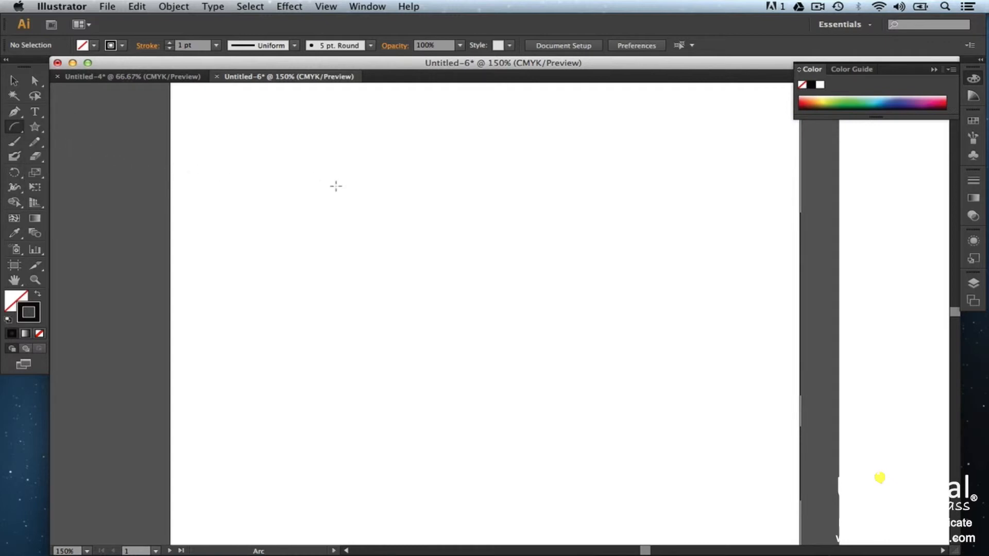
pyautogui.moveTo(335, 186); pyautogui.dragTo(469, 293)
# Step: Create an open arc based along the Y Axis through the Arc Segment Tool Options
pyautogui.click(478, 426)
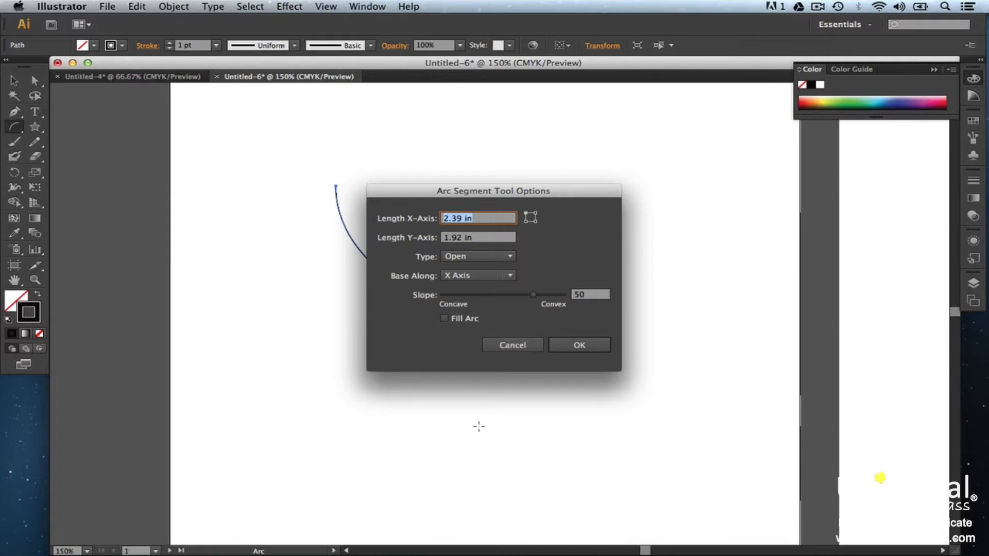
pyautogui.click(500, 220)
pyautogui.click(503, 238)
pyautogui.click(510, 257)
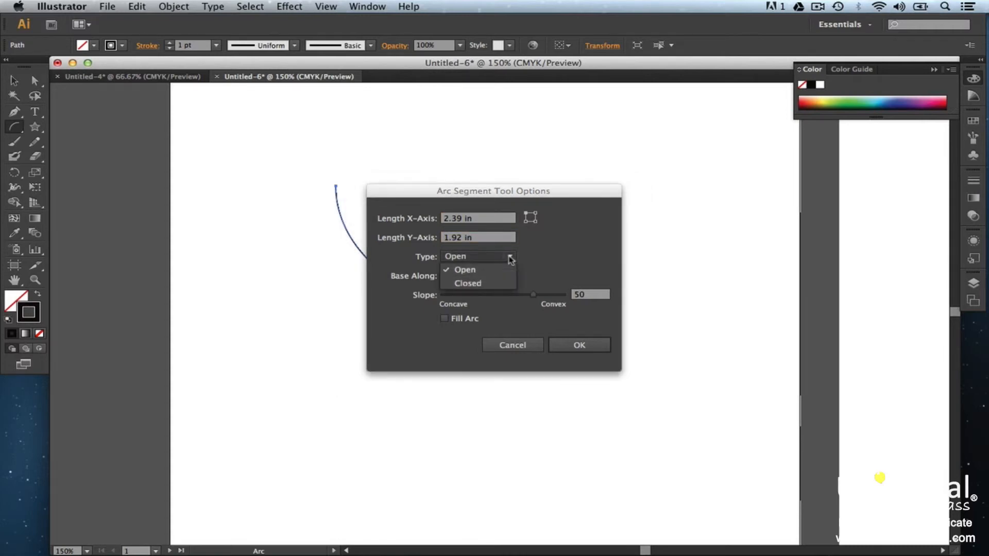
pyautogui.click(525, 273)
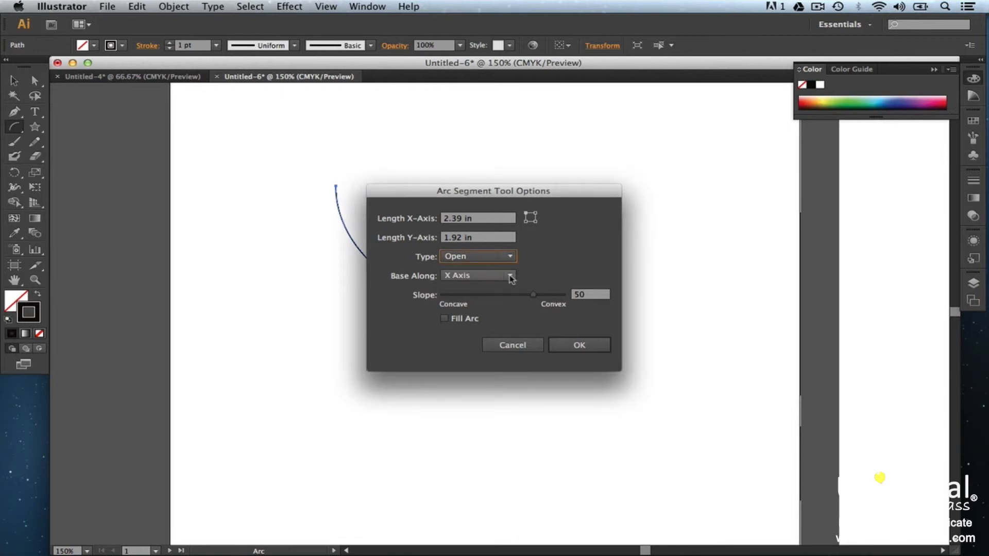
pyautogui.click(509, 276)
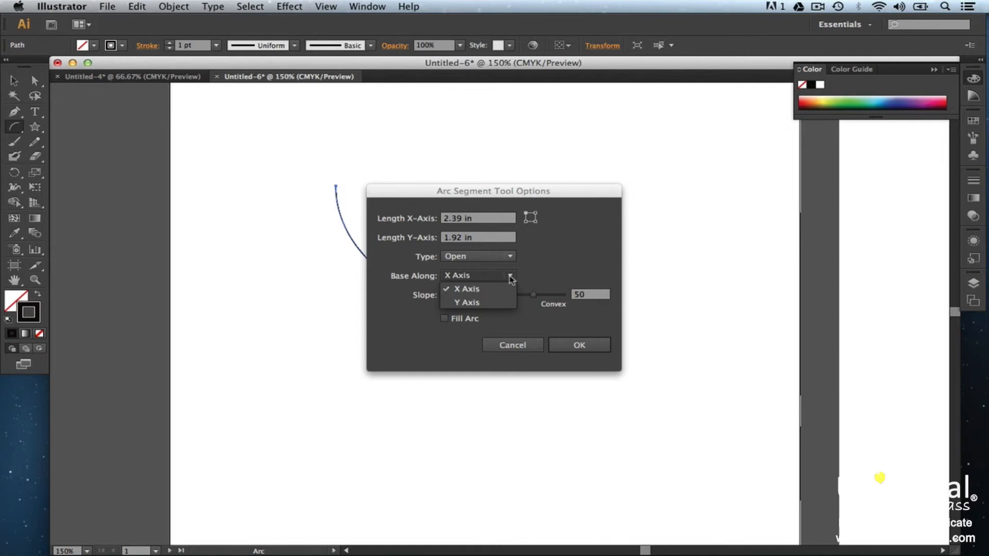
pyautogui.click(471, 302)
pyautogui.click(592, 296)
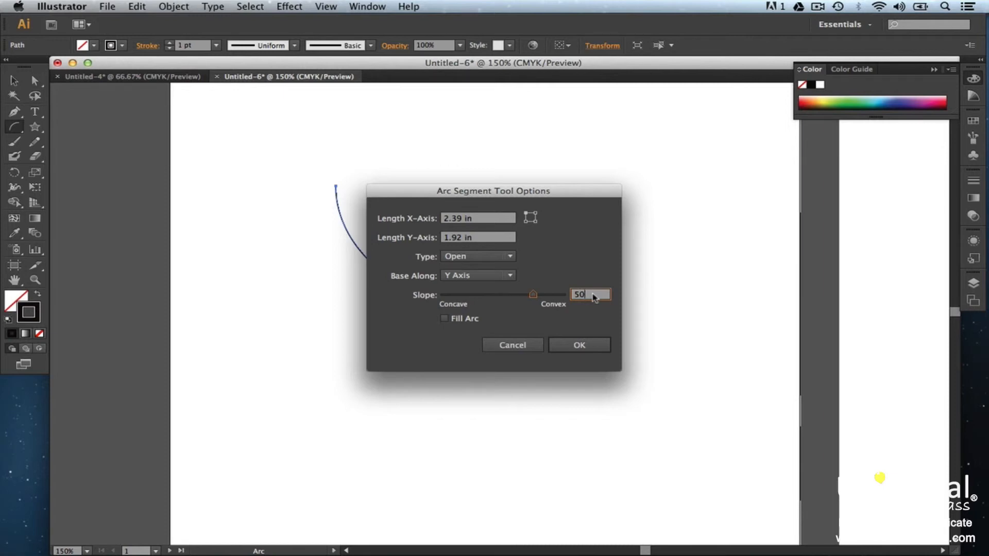
pyautogui.click(590, 344)
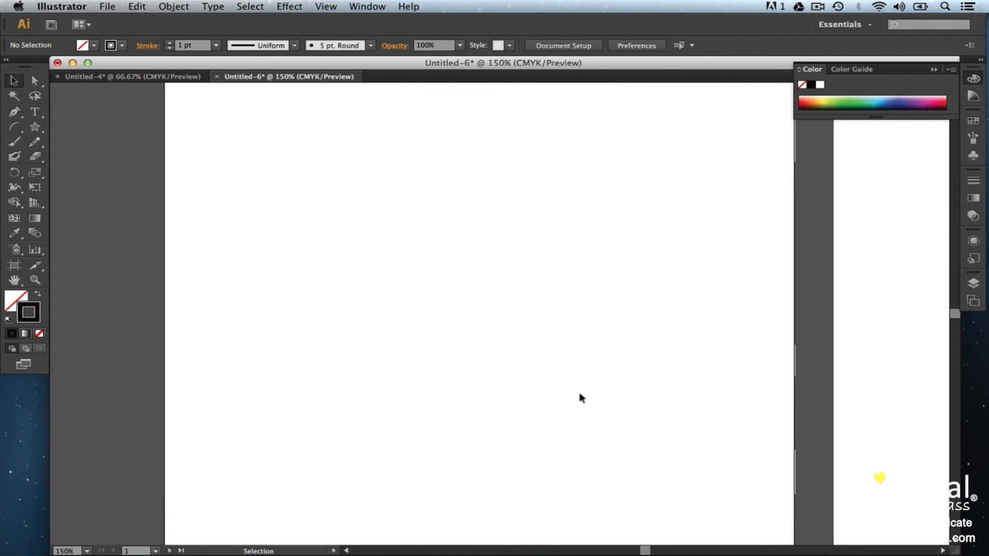
# Step: Draw a rectangular grid with the Rectangular Grid tool
pyautogui.click(17, 128)
pyautogui.moveTo(18, 130); pyautogui.dragTo(66, 167)
pyautogui.moveTo(354, 226); pyautogui.dragTo(642, 406)
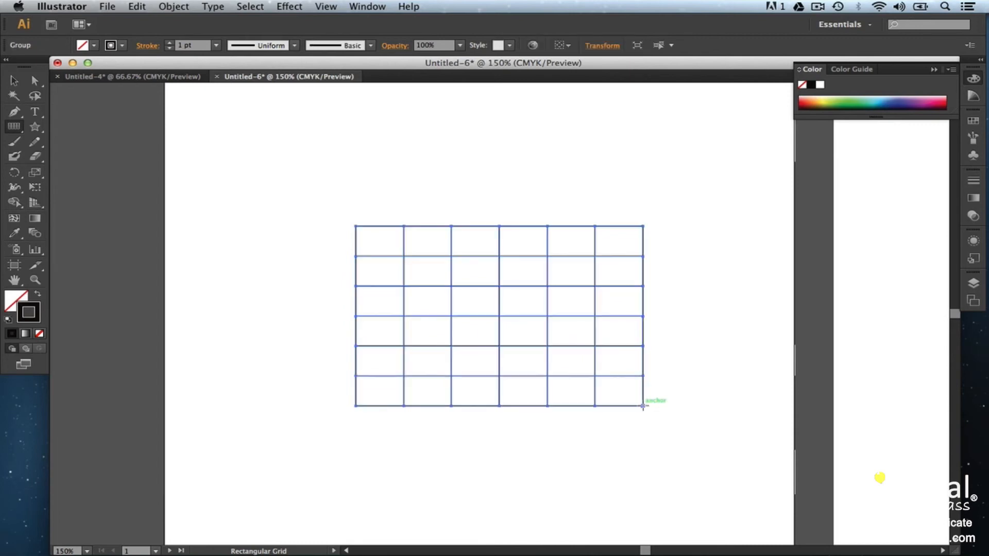
# Step: Create a 2 in by 1 in rectangular grid with 3 horizontal dividers and a horizontal skew of 63% via its options
pyautogui.scroll(-5, 311, 329)
pyautogui.click(311, 330)
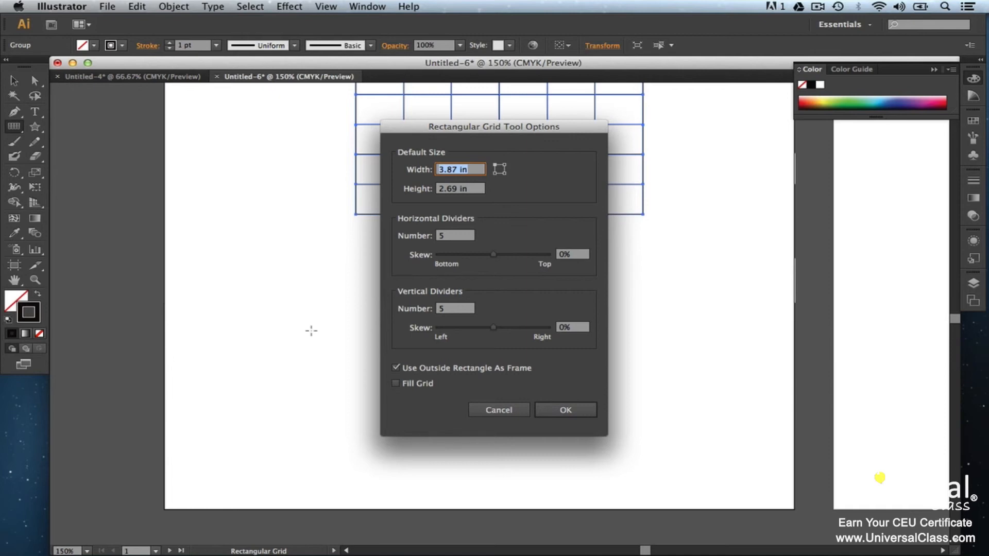
pyautogui.click(470, 169)
pyautogui.write('2')
pyautogui.press('Tab')
pyautogui.write('1')
pyautogui.click(452, 239)
pyautogui.press('BackSpace')
pyautogui.write('3')
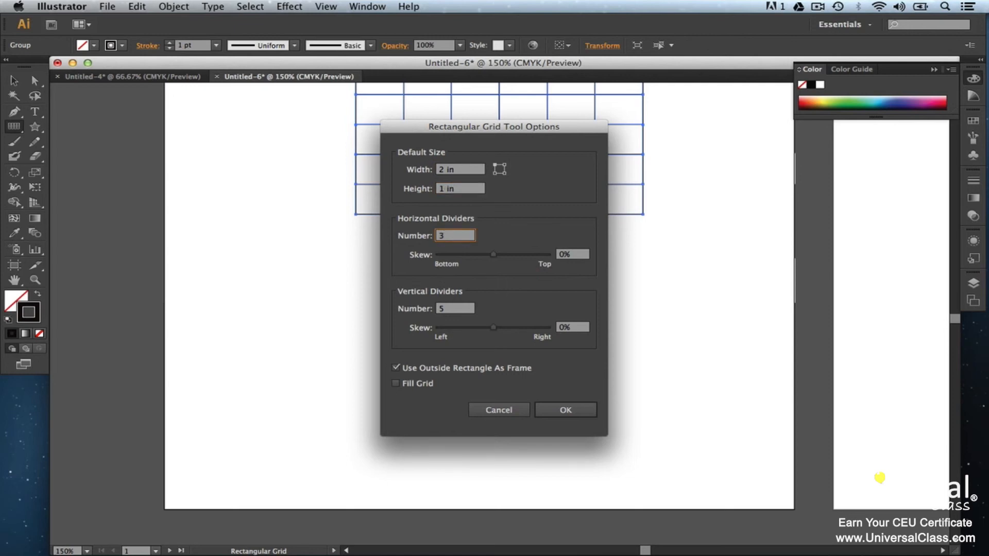
pyautogui.click(579, 255)
pyautogui.write('63')
pyautogui.click(557, 411)
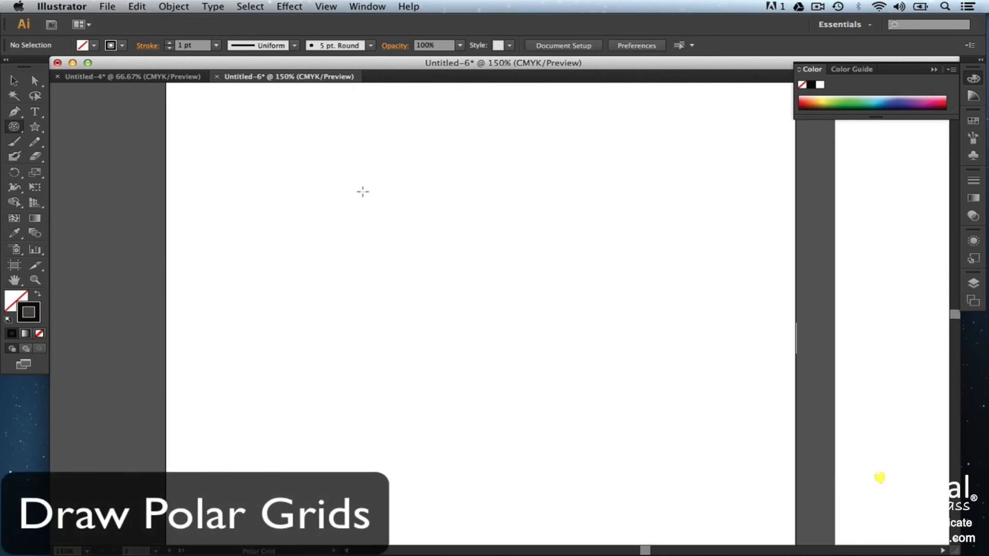
# Step: Draw a polar grid about 2 in wide with the Polar Grid tool
pyautogui.moveTo(231, 126); pyautogui.dragTo(385, 255)
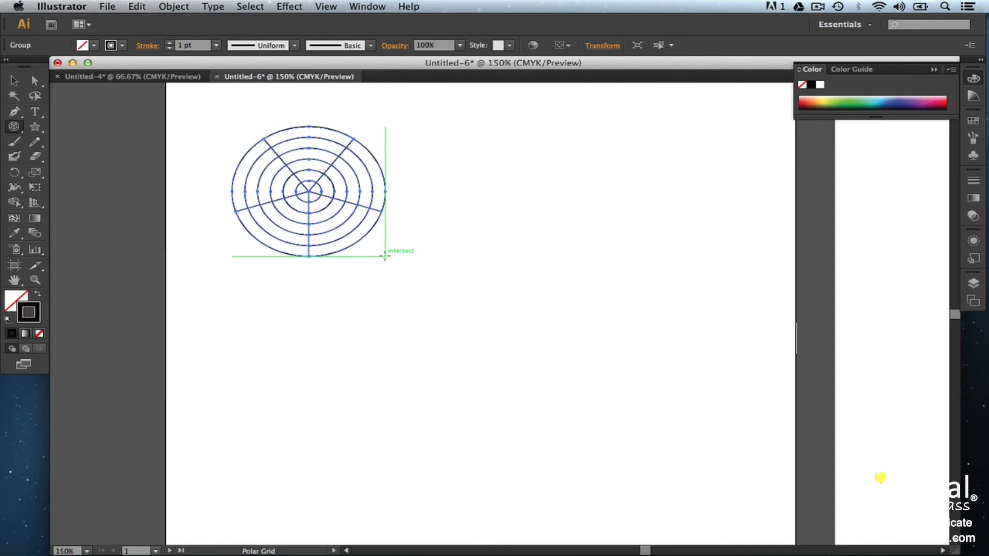
# Step: Create a polar grid with Create Compound Path From Ellipses enabled through its options, then deselect it
pyautogui.click(531, 321)
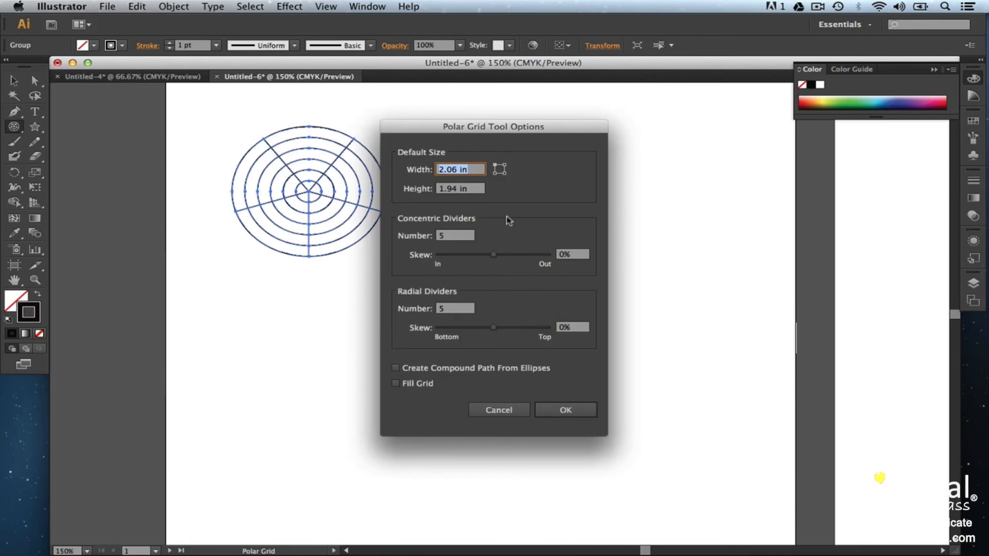
pyautogui.click(468, 236)
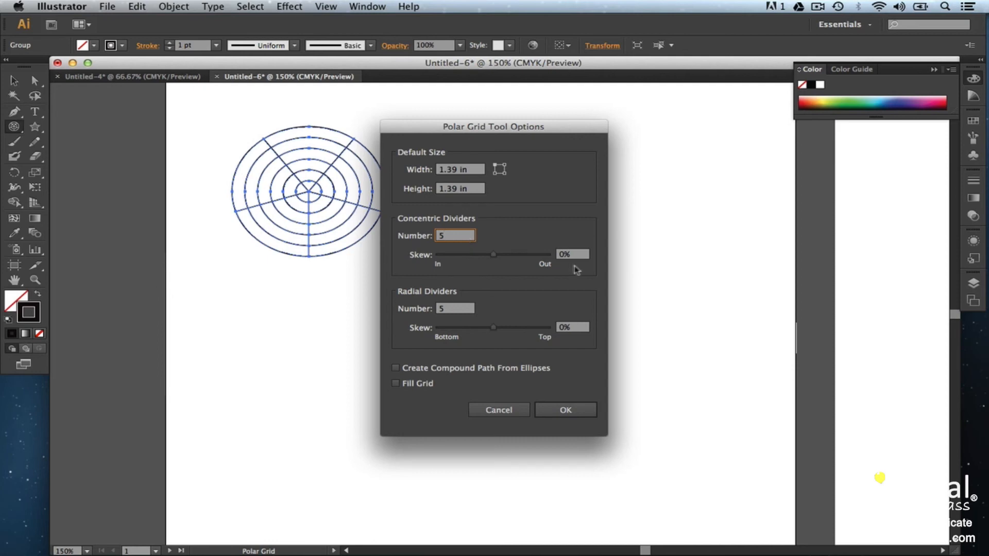
pyautogui.click(468, 309)
pyautogui.click(396, 368)
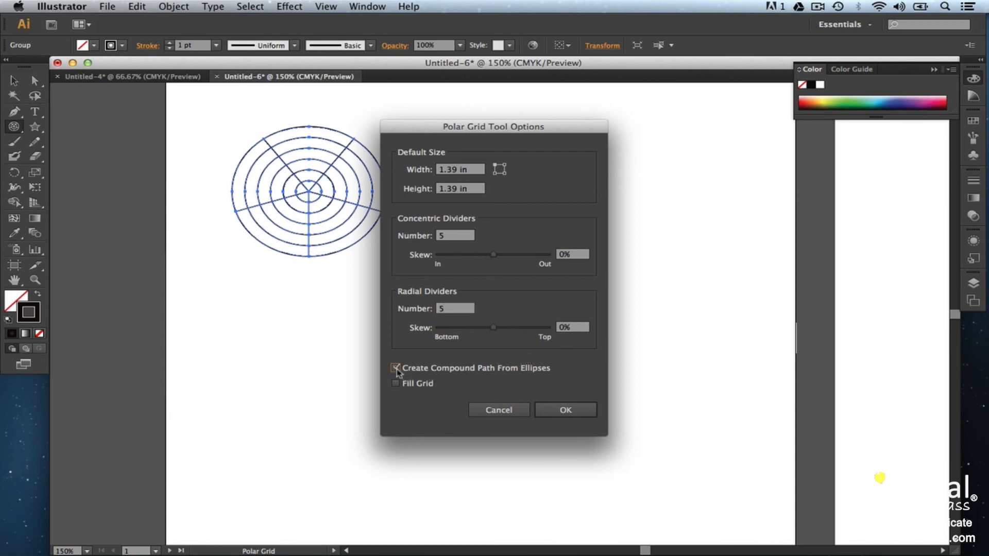
pyautogui.click(554, 409)
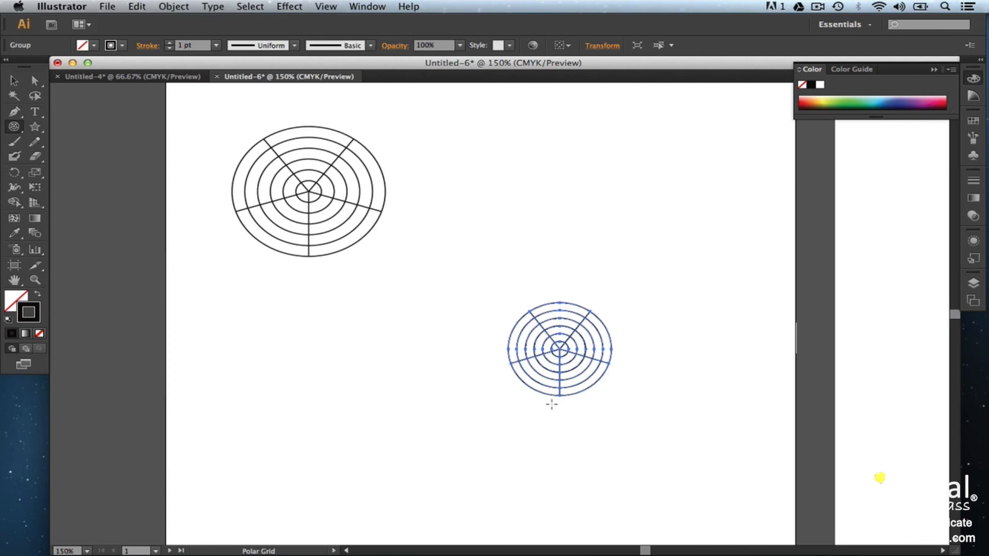
pyautogui.press('v')
pyautogui.click(562, 467)
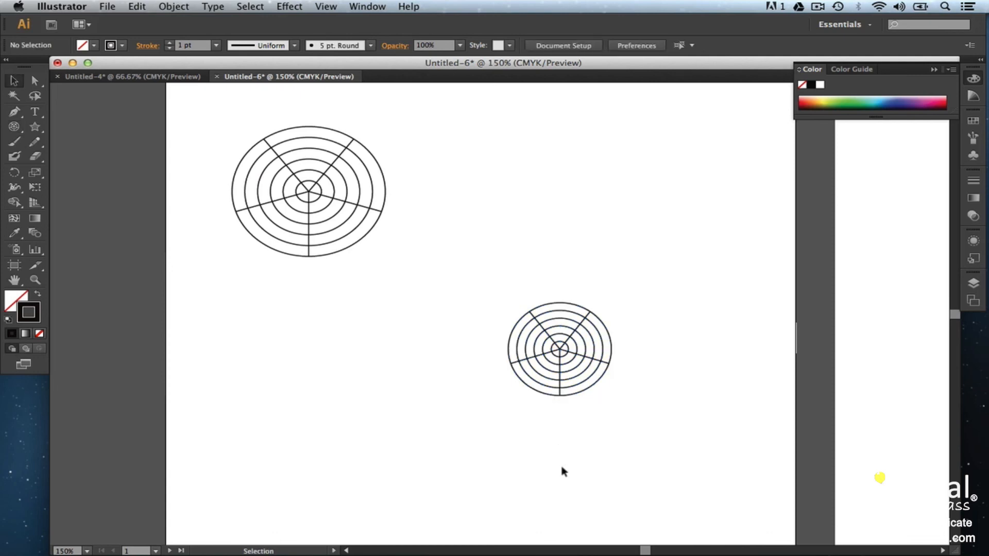